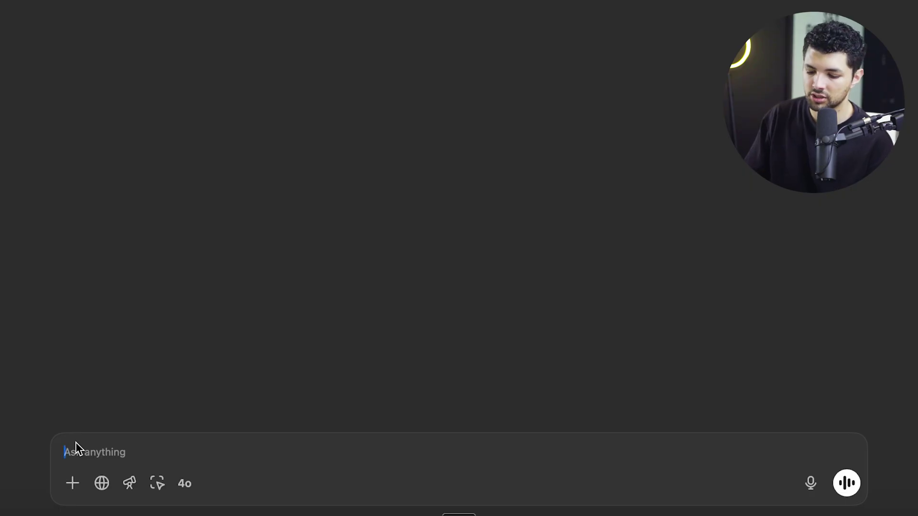
# Paste the pink Prime bottle image and dictate a prompt placing it, absurdly large, on a drone-view beach.
pyautogui.press('super+v')
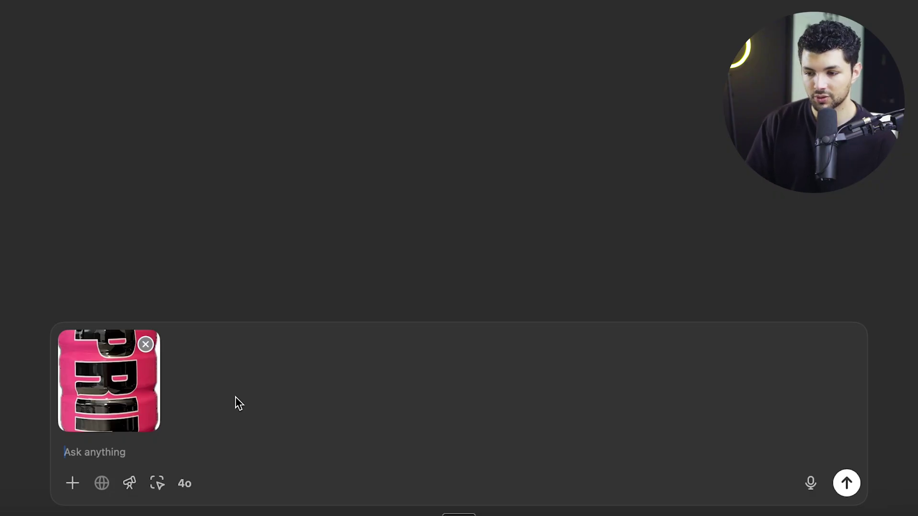
pyautogui.press('fn')
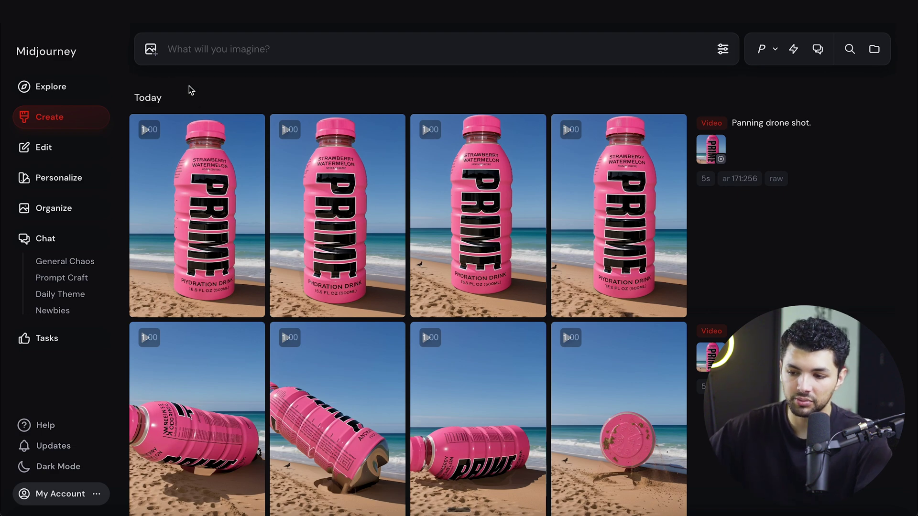
# Scroll down through the older fireball, bubble and coffee video jobs, then back up to the Prime bottle videos.
pyautogui.scroll(-10, 196, 95)
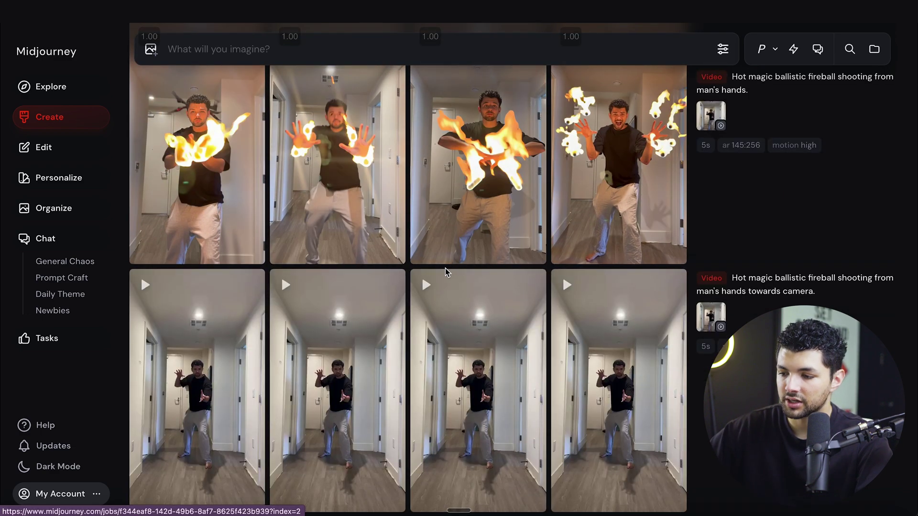
pyautogui.scroll(-5, 447, 269)
pyautogui.scroll(-10, 446, 272)
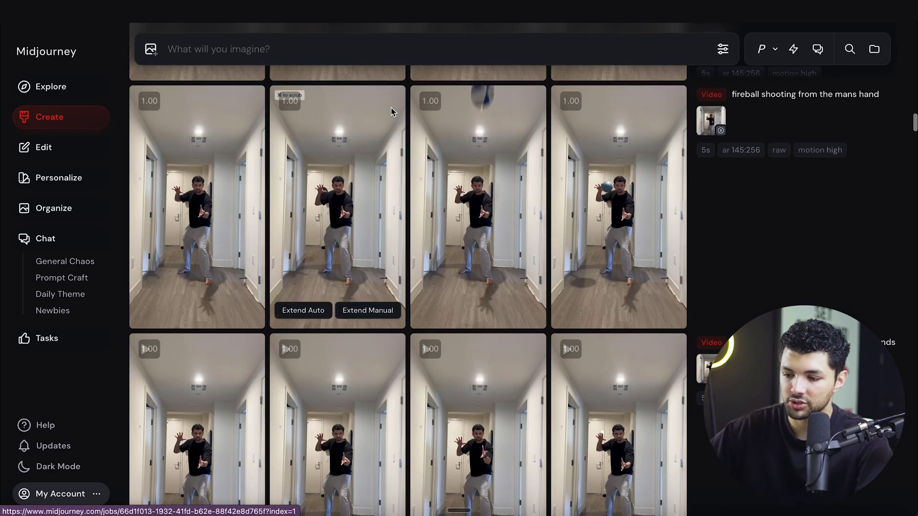
pyautogui.scroll(-15, 333, 223)
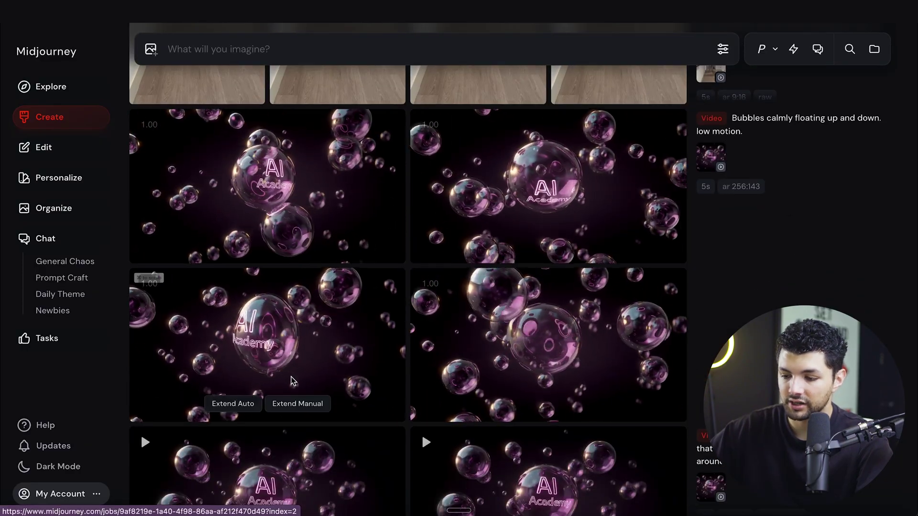
pyautogui.scroll(-3, 285, 373)
pyautogui.scroll(-7, 285, 373)
pyautogui.scroll(-9, 401, 378)
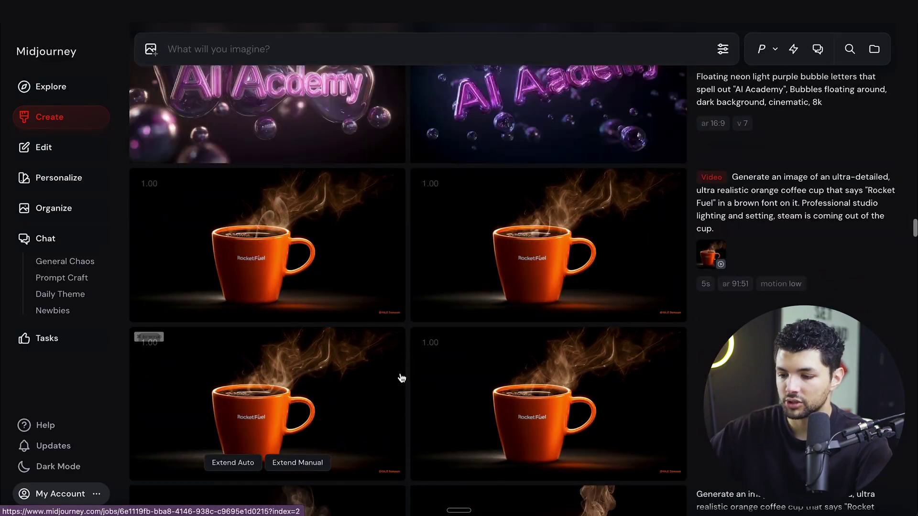
pyautogui.scroll(-2, 404, 363)
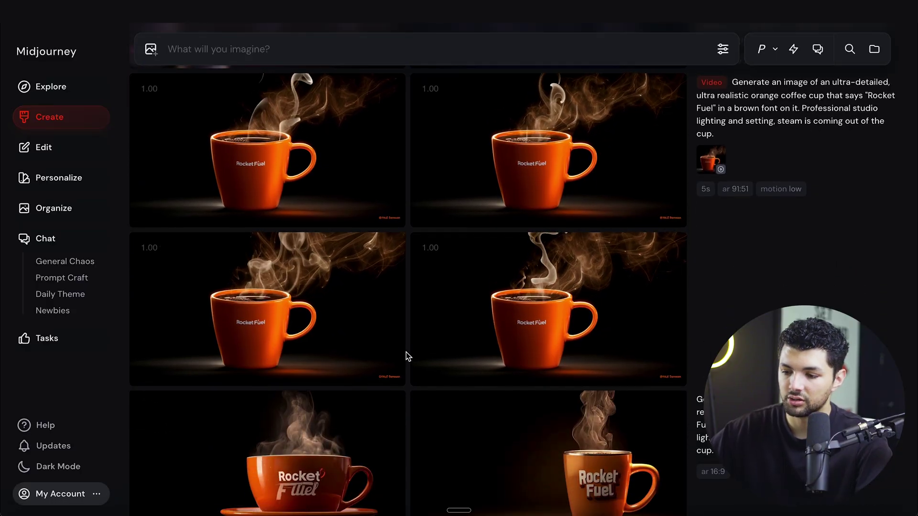
pyautogui.scroll(2, 405, 352)
pyautogui.scroll(15, 405, 352)
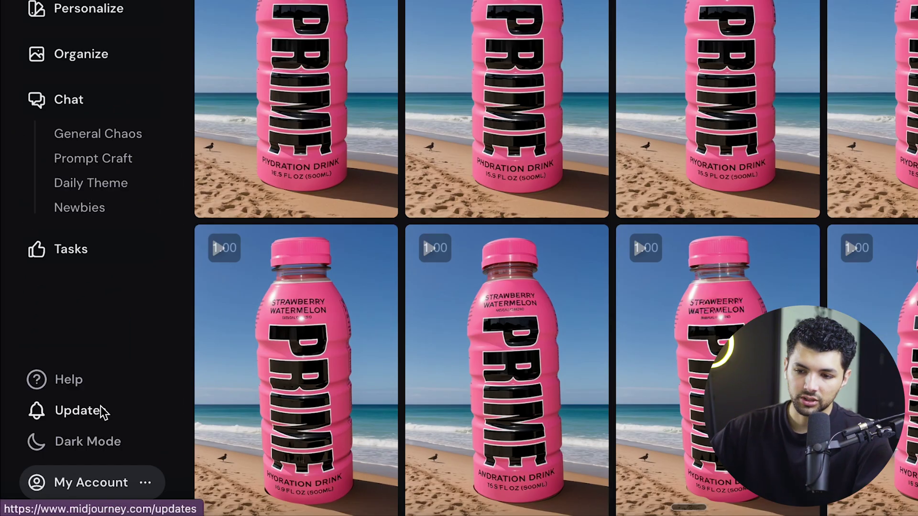
# Open Manage Subscription and highlight the Basic plan's $10 and Standard plan's $30 prices.
pyautogui.click(104, 483)
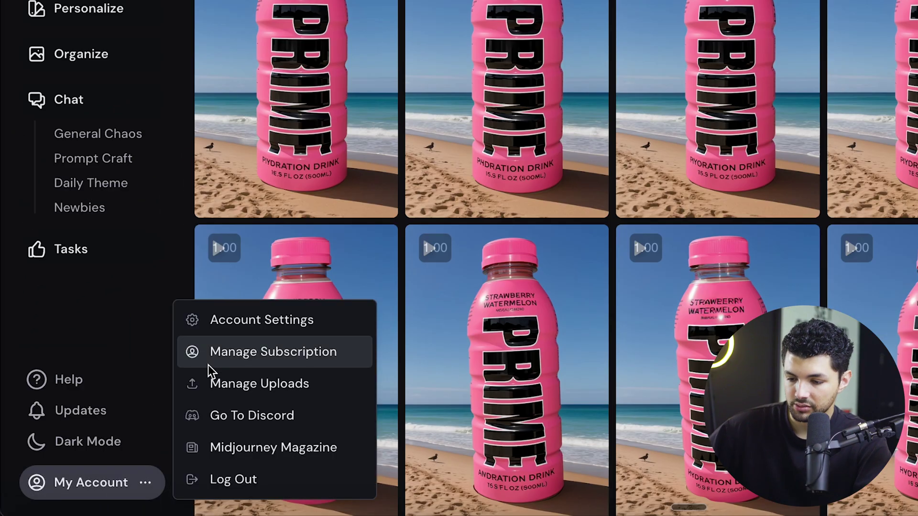
pyautogui.click(217, 355)
pyautogui.scroll(-6, 355, 296)
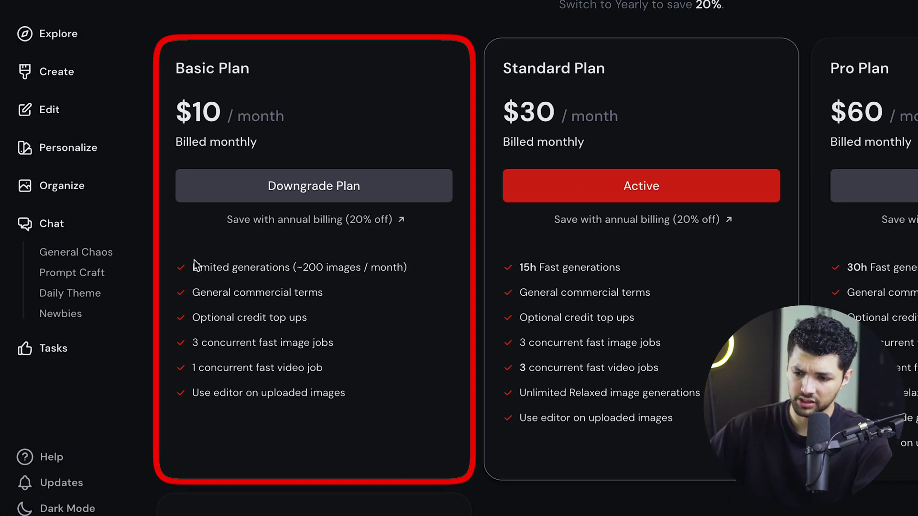
pyautogui.moveTo(194, 261); pyautogui.dragTo(395, 287)
pyautogui.moveTo(520, 111); pyautogui.dragTo(598, 112)
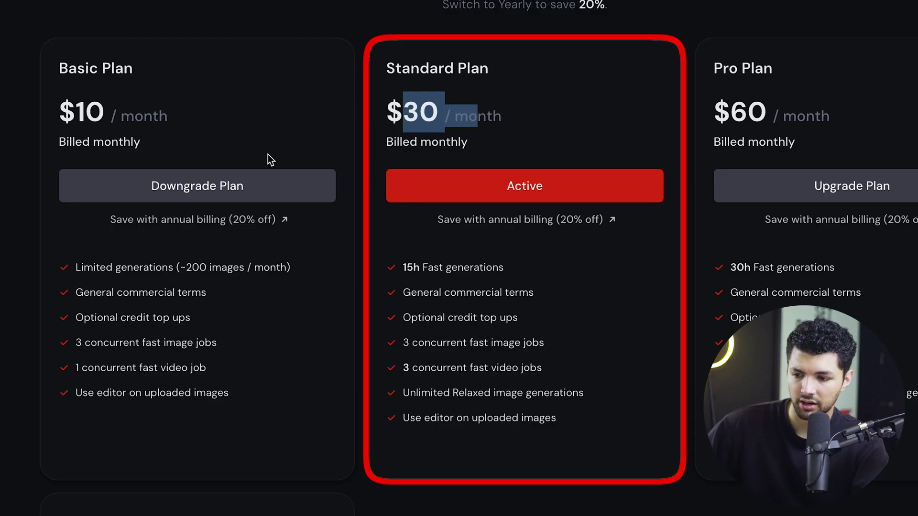
pyautogui.moveTo(66, 115); pyautogui.dragTo(160, 112)
pyautogui.click(162, 110)
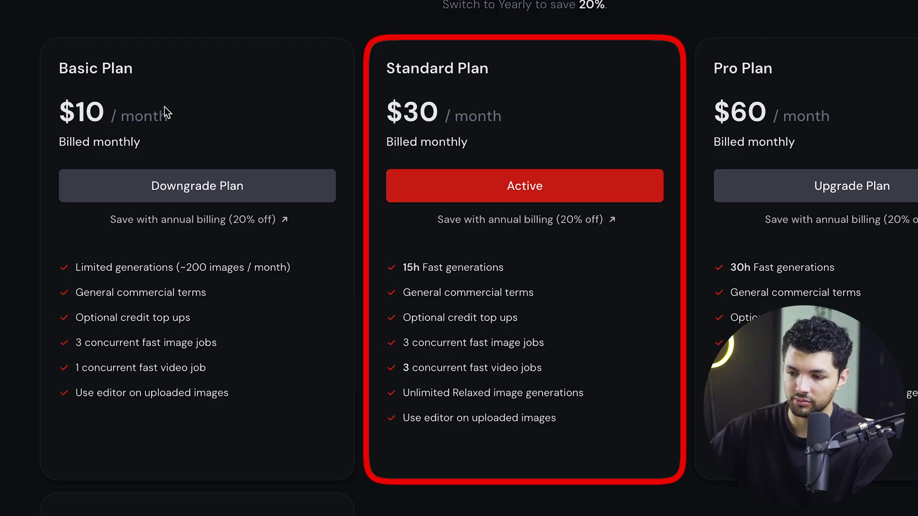
# Highlight the Basic plan's ~200 images, Limited generations and General commercial terms features.
pyautogui.moveTo(75, 266); pyautogui.dragTo(248, 273)
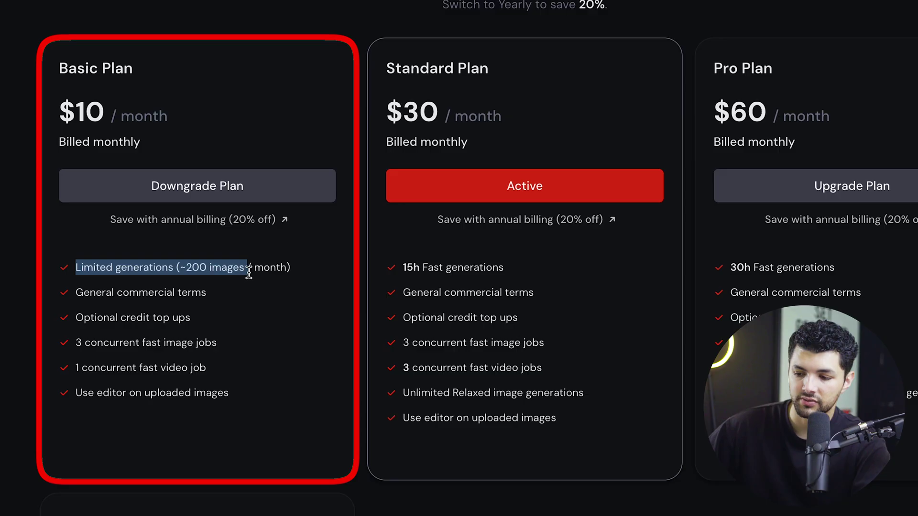
pyautogui.click(188, 273)
pyautogui.tripleClick(98, 275)
pyautogui.click(97, 276)
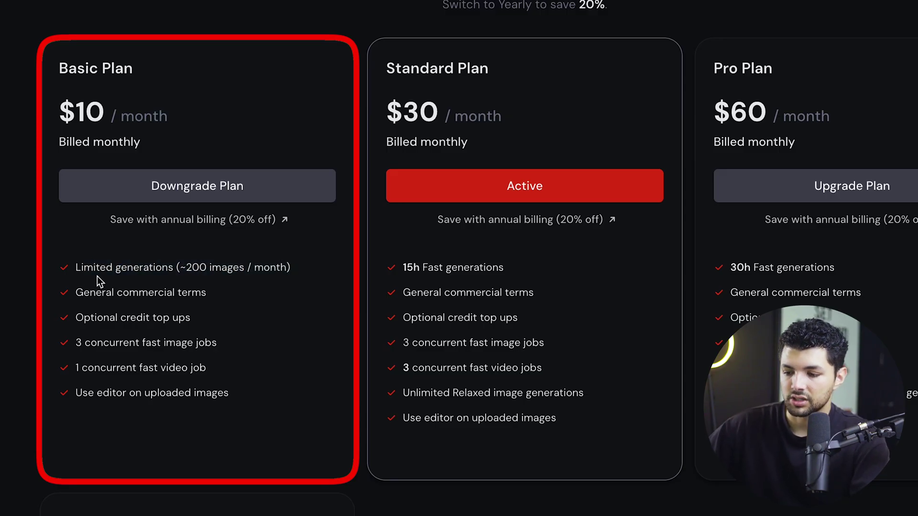
pyautogui.tripleClick(99, 273)
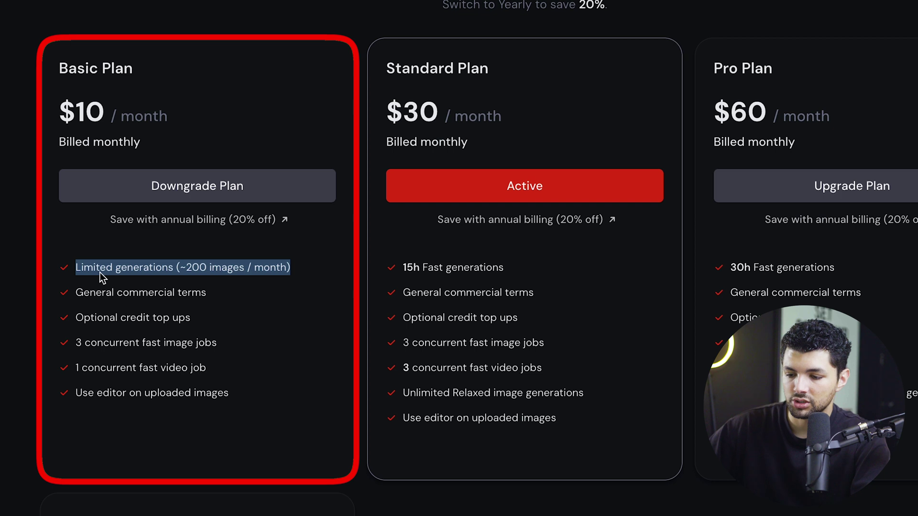
pyautogui.moveTo(76, 293); pyautogui.dragTo(147, 332)
pyautogui.click(173, 334)
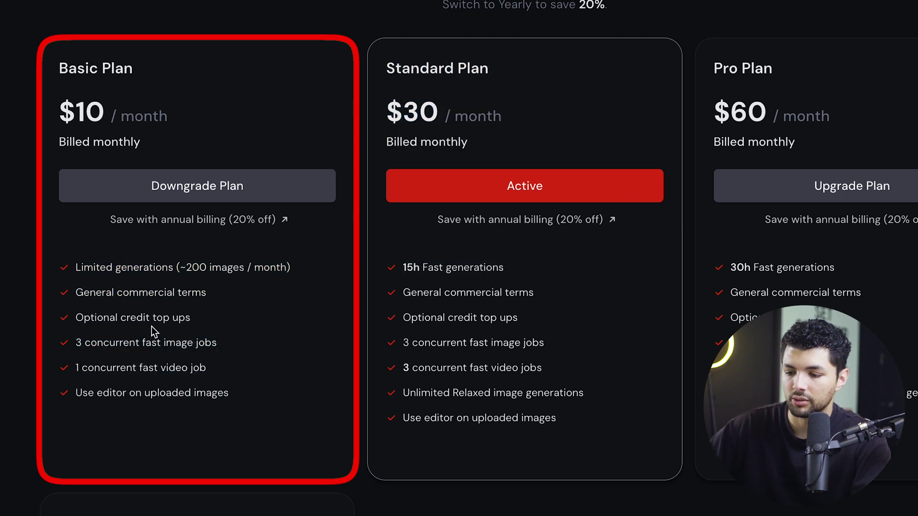
# Highlight Basic's credit top ups, 3 fast image jobs, 1 fast video job and uploaded-image editor.
pyautogui.tripleClick(151, 325)
pyautogui.moveTo(80, 348); pyautogui.dragTo(211, 348)
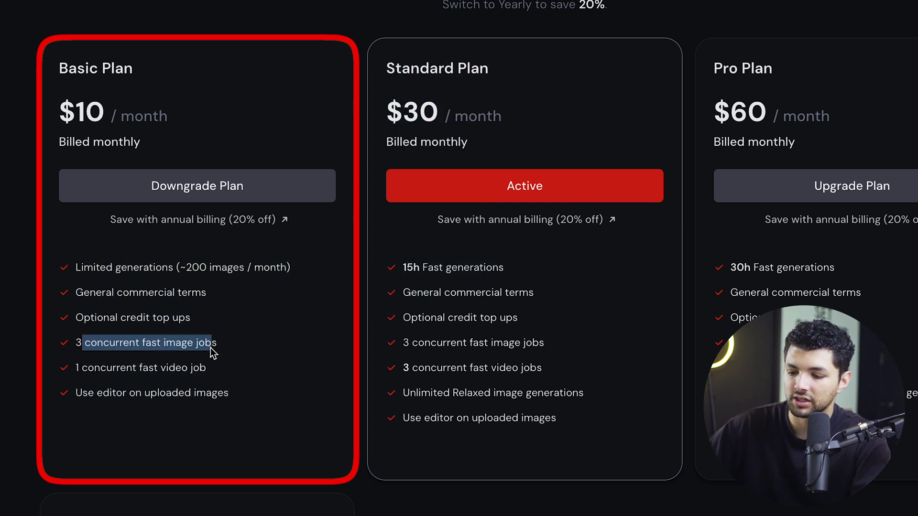
pyautogui.click(213, 373)
pyautogui.tripleClick(74, 374)
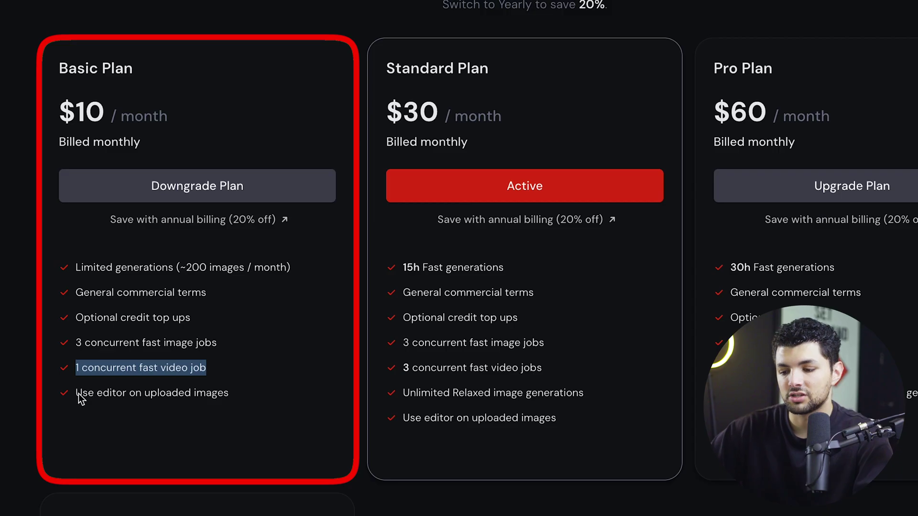
pyautogui.moveTo(79, 394); pyautogui.dragTo(262, 392)
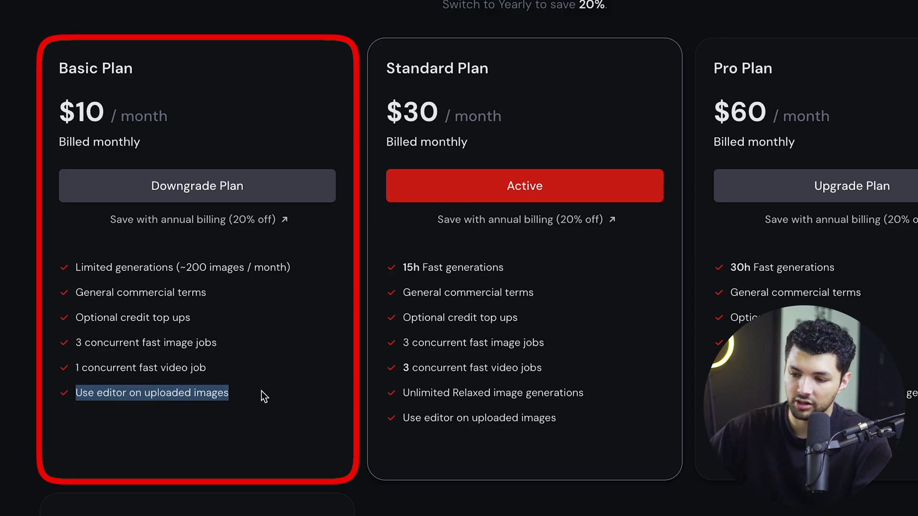
pyautogui.scroll(1, 264, 397)
pyautogui.moveTo(261, 402); pyautogui.dragTo(116, 282)
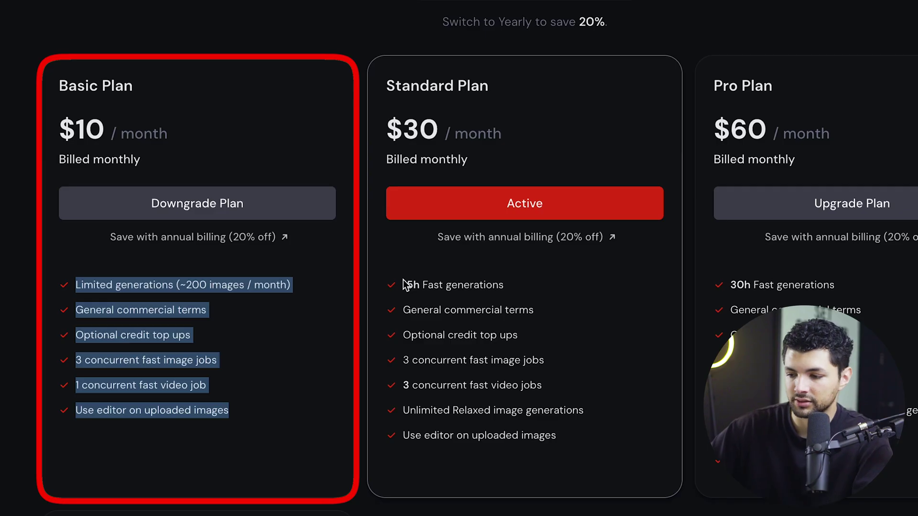
# Highlight the Standard Plan's $30 price, all six Basic features, and Standard's 15h Fast generations.
pyautogui.moveTo(387, 79); pyautogui.dragTo(458, 130)
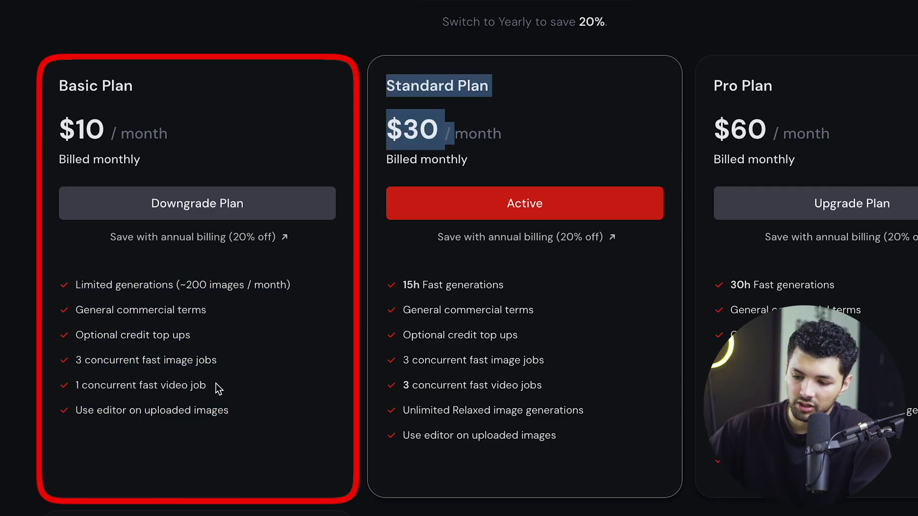
pyautogui.moveTo(231, 418); pyautogui.dragTo(56, 272)
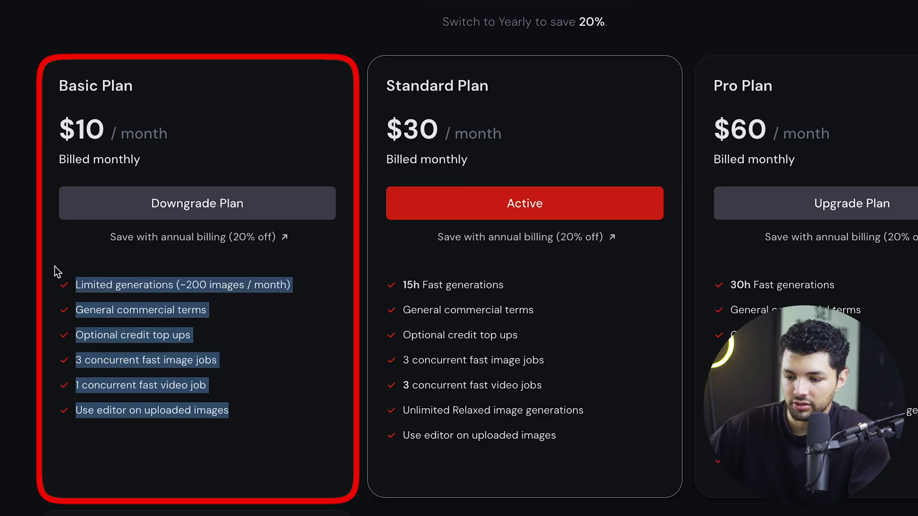
pyautogui.scroll(-1, 308, 295)
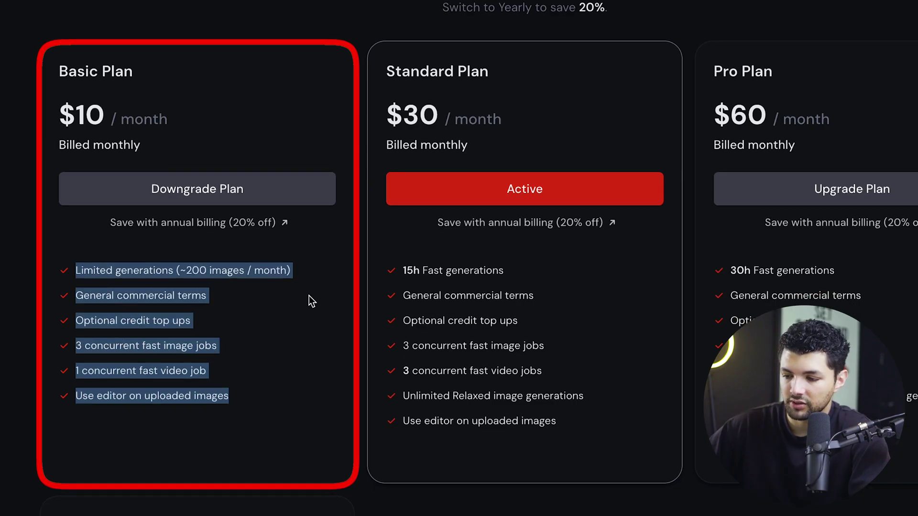
pyautogui.moveTo(407, 271)
pyautogui.mouseDown()
pyautogui.moveTo(498, 266)
pyautogui.moveTo(400, 277)
pyautogui.mouseUp()
pyautogui.click(451, 276)
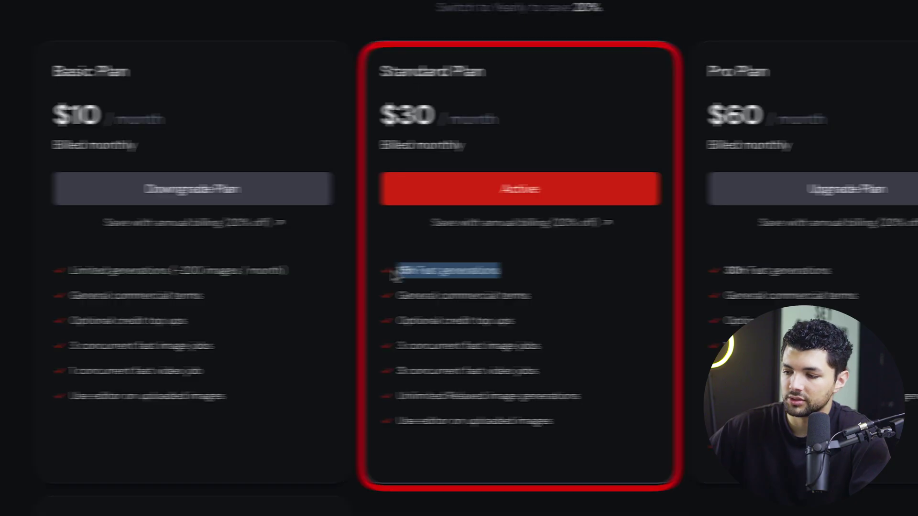
# Highlight the Pro Plan heading, the Mega Plan's $120 price and the Standard plan's full feature list.
pyautogui.scroll(-1, 623, 315)
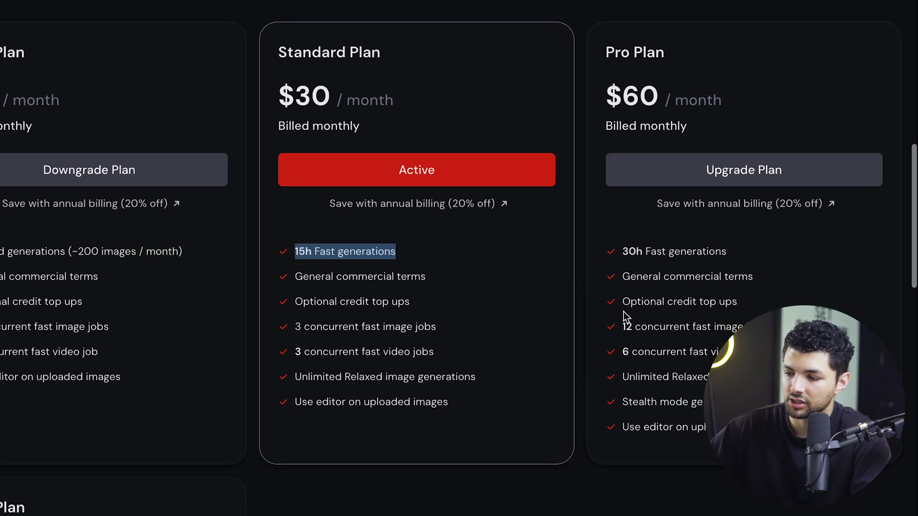
pyautogui.moveTo(603, 30); pyautogui.dragTo(639, 56)
pyautogui.scroll(-5, 640, 55)
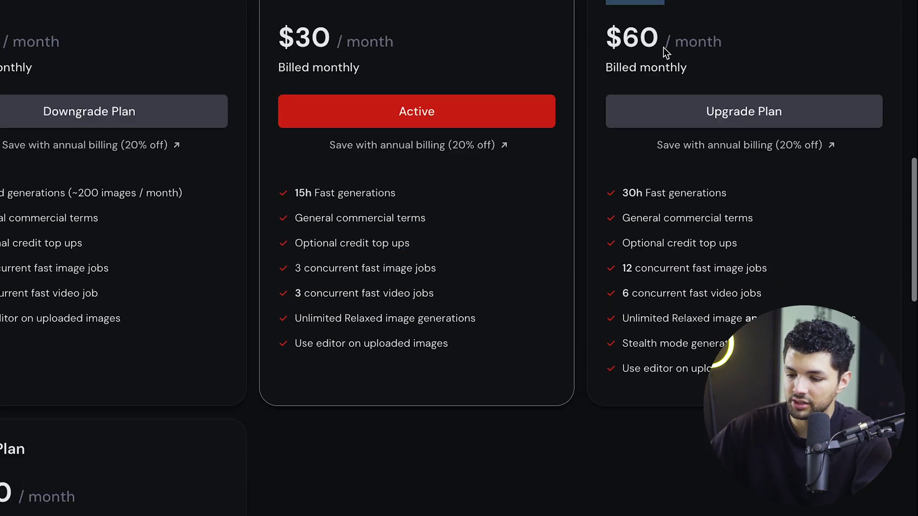
pyautogui.moveTo(197, 115); pyautogui.dragTo(356, 125)
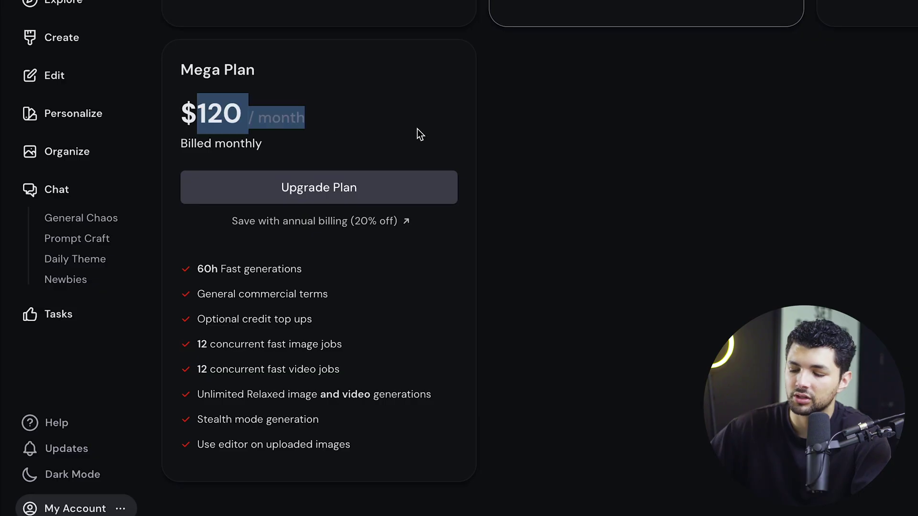
pyautogui.scroll(8, 417, 128)
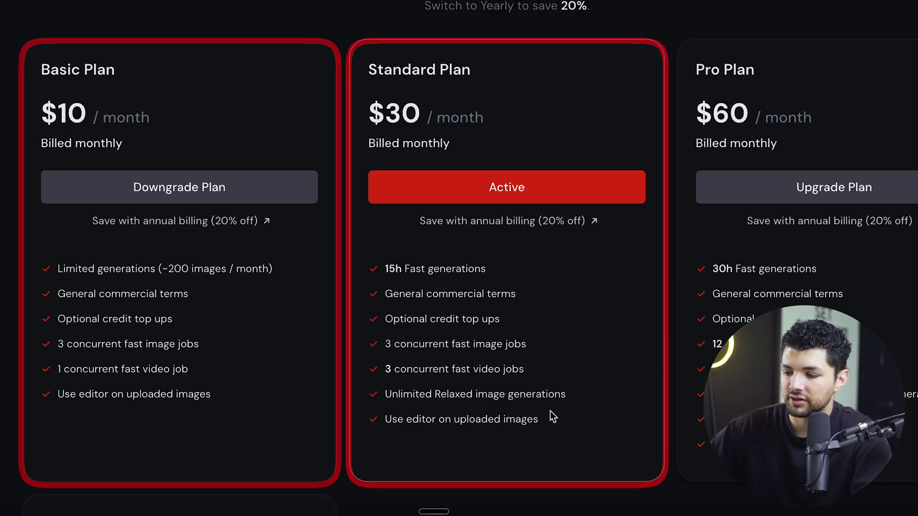
pyautogui.moveTo(549, 416); pyautogui.dragTo(373, 260)
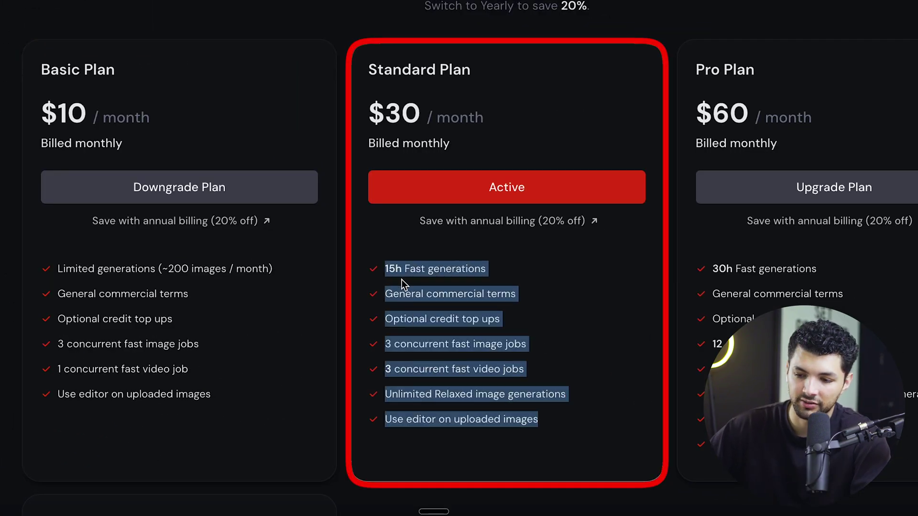
pyautogui.scroll(1, 402, 284)
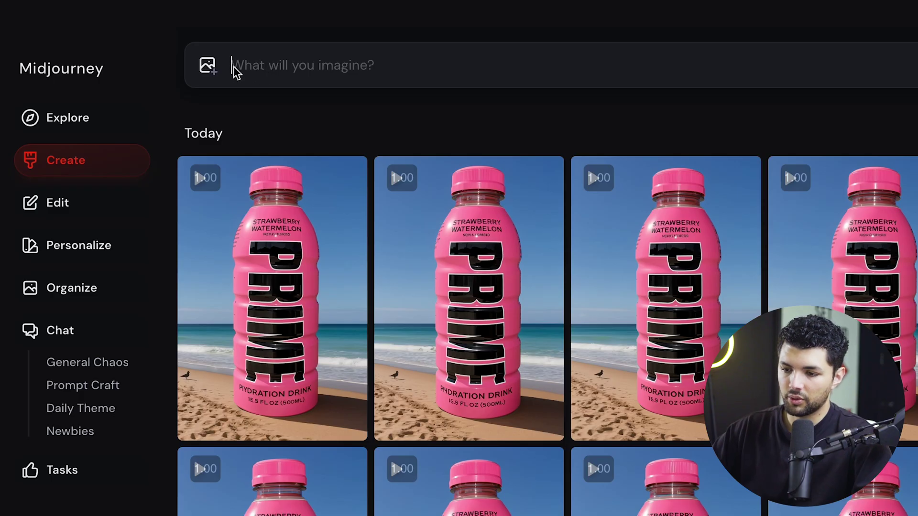
# Upload 'Prime on Beach 2.png' from Downloads and drag it into the Starting Frame slot.
pyautogui.click(208, 66)
pyautogui.click(245, 296)
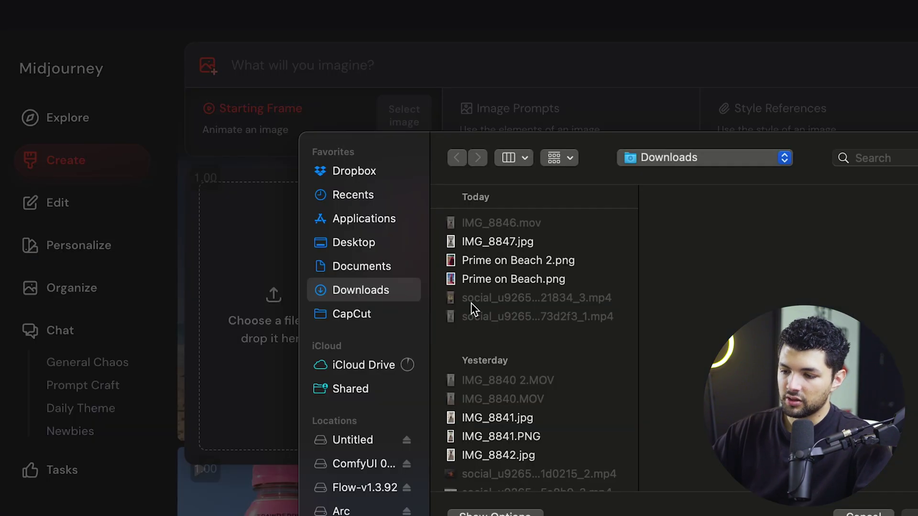
pyautogui.click(573, 262)
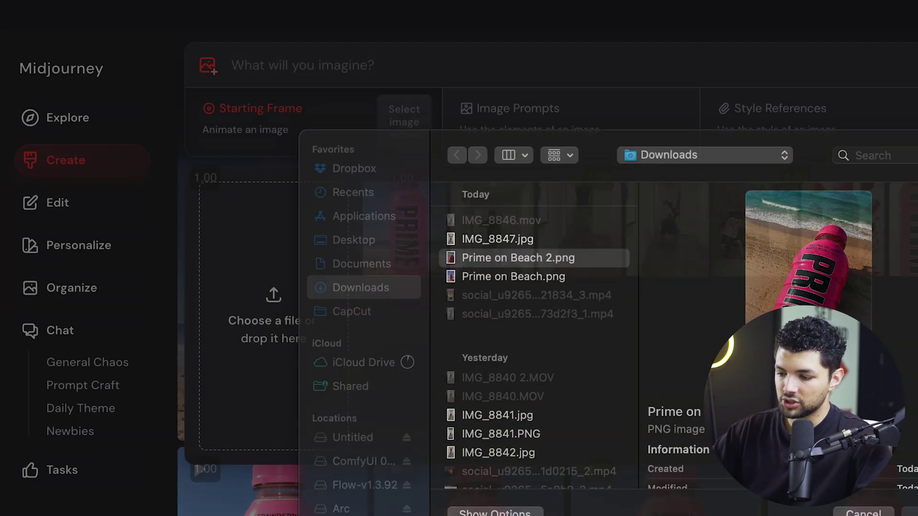
pyautogui.press('Return')
pyautogui.moveTo(409, 266)
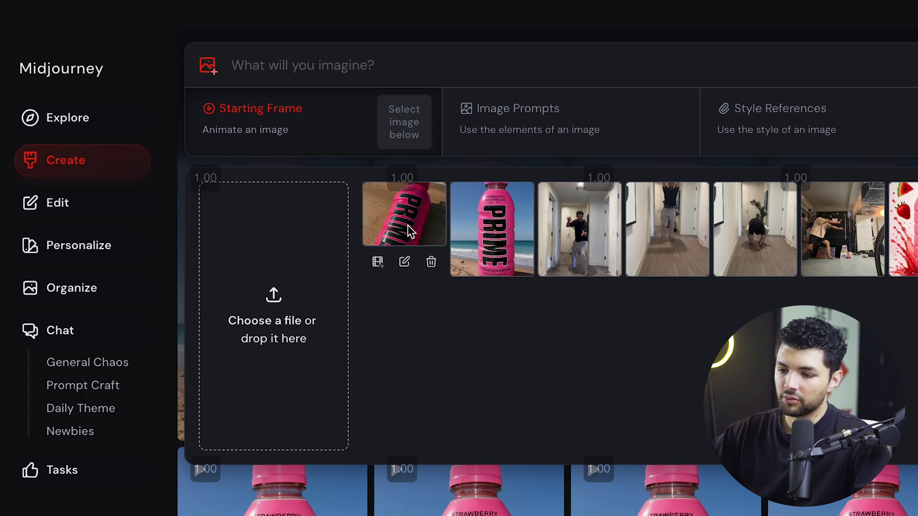
pyautogui.moveTo(409, 231); pyautogui.dragTo(399, 132)
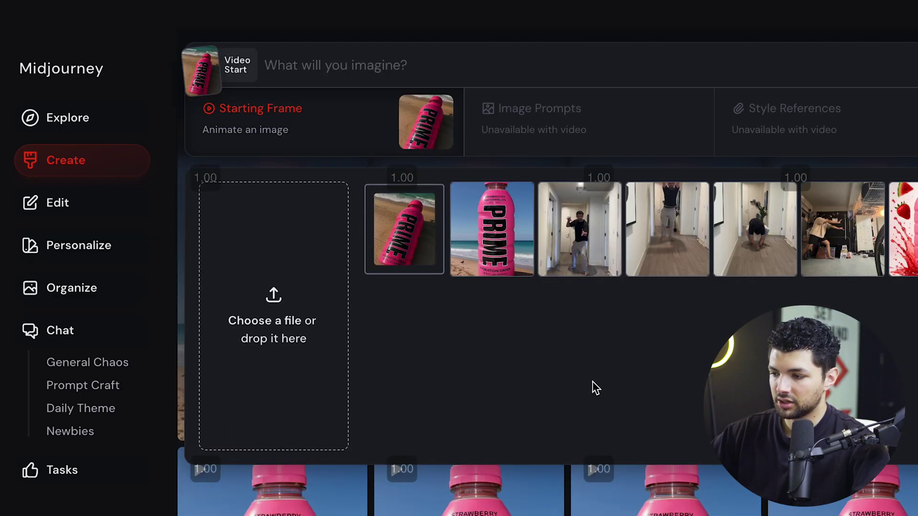
# Open the video settings and review Mode Raw, Motion Low and Speed Fast with their help tips.
pyautogui.moveTo(210, 79)
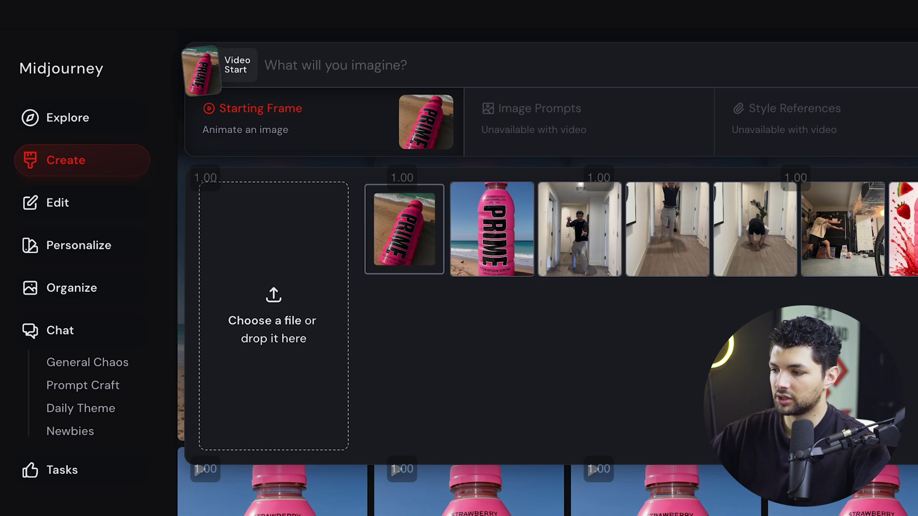
pyautogui.click(917, 65)
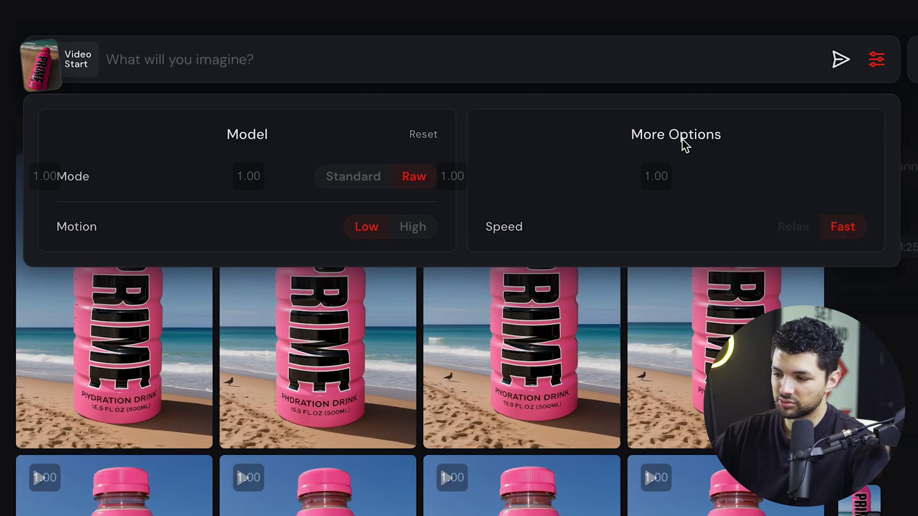
pyautogui.moveTo(87, 181)
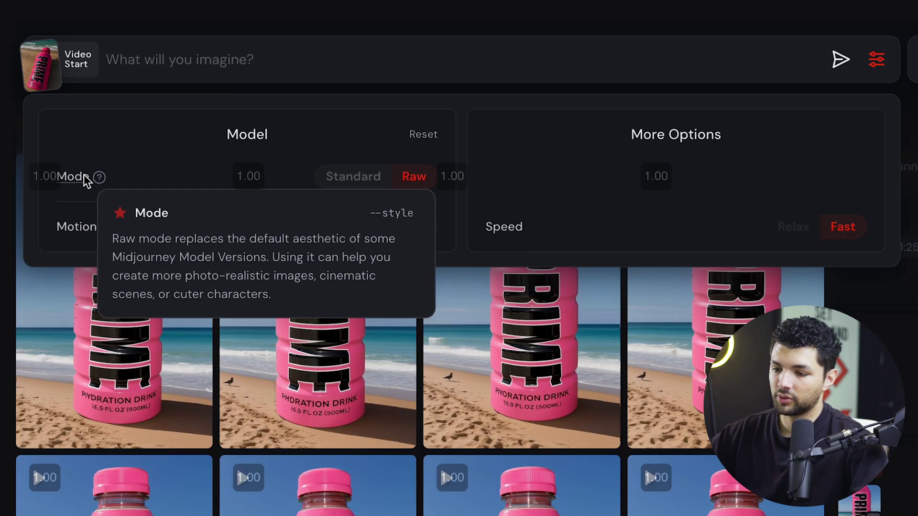
pyautogui.moveTo(498, 228)
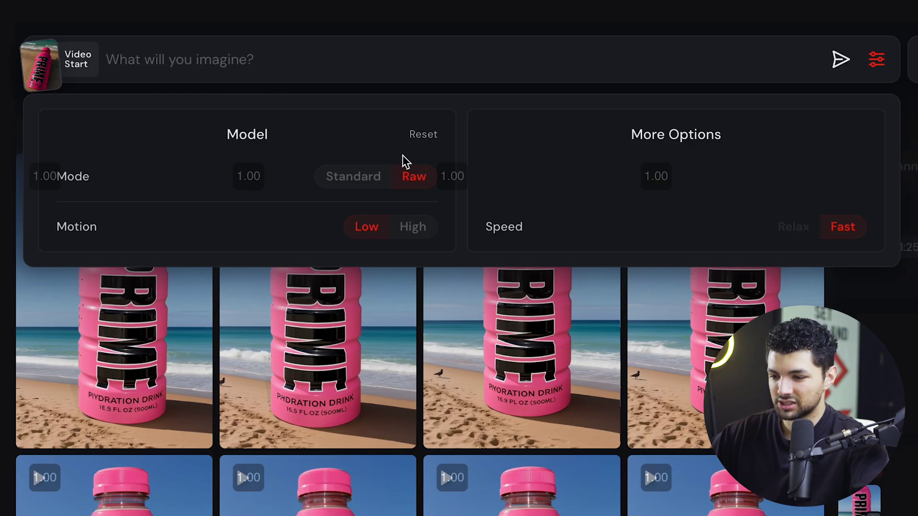
pyautogui.moveTo(78, 229)
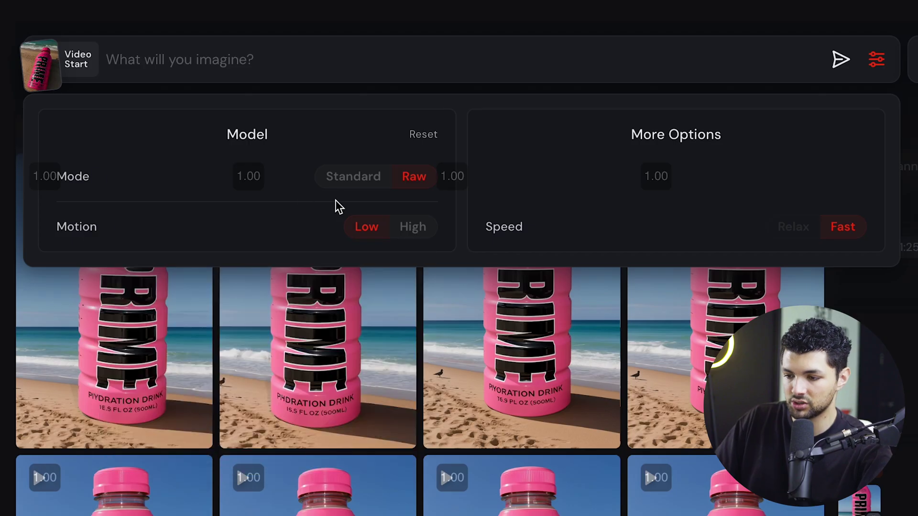
pyautogui.moveTo(791, 241)
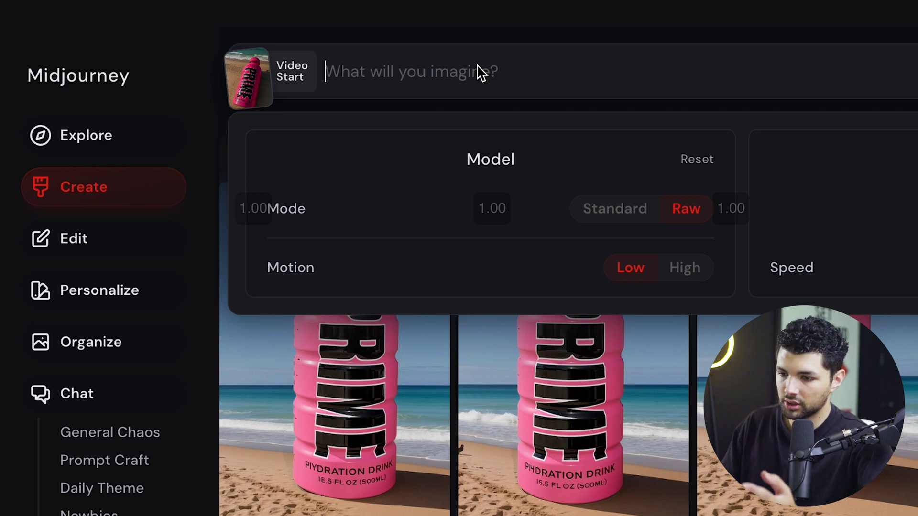
# Submit the prompt 'panning drone shot.' for four raw-mode bottle videos, then close the viewer.
pyautogui.write('drone shot.')
pyautogui.write('panning')
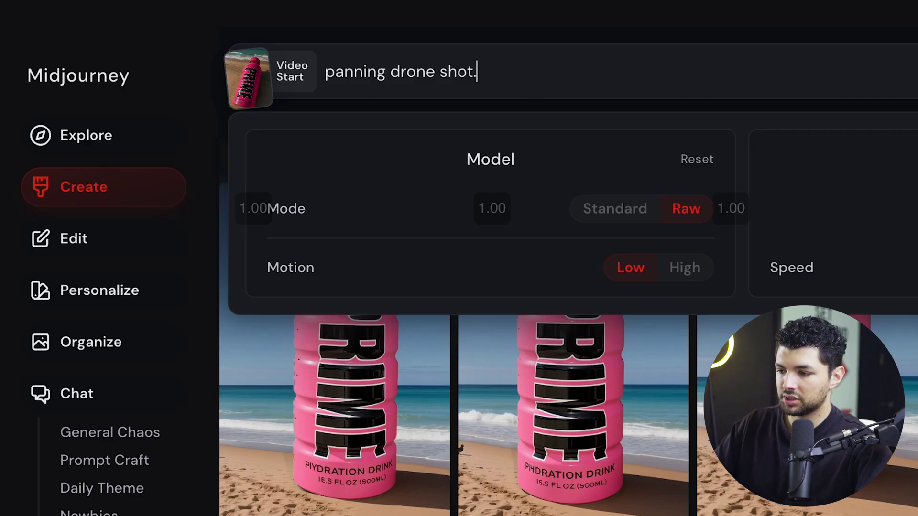
pyautogui.press('Return')
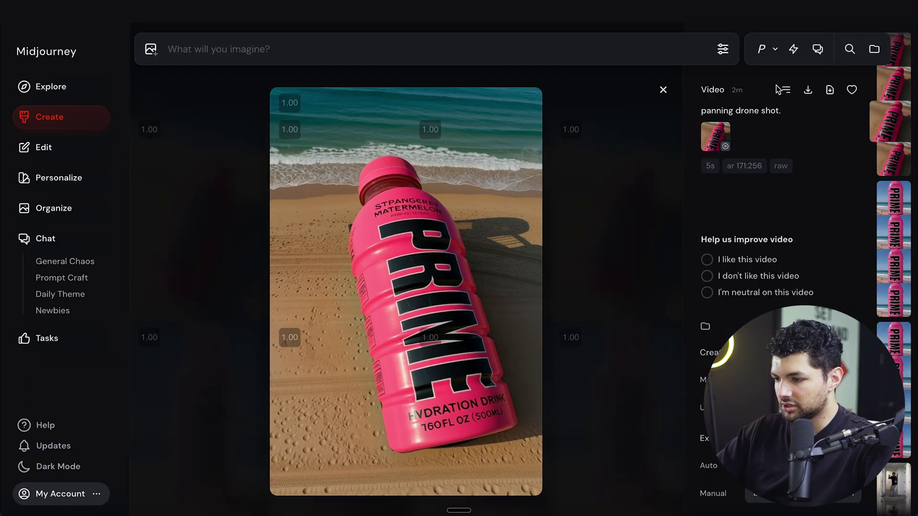
pyautogui.click(663, 89)
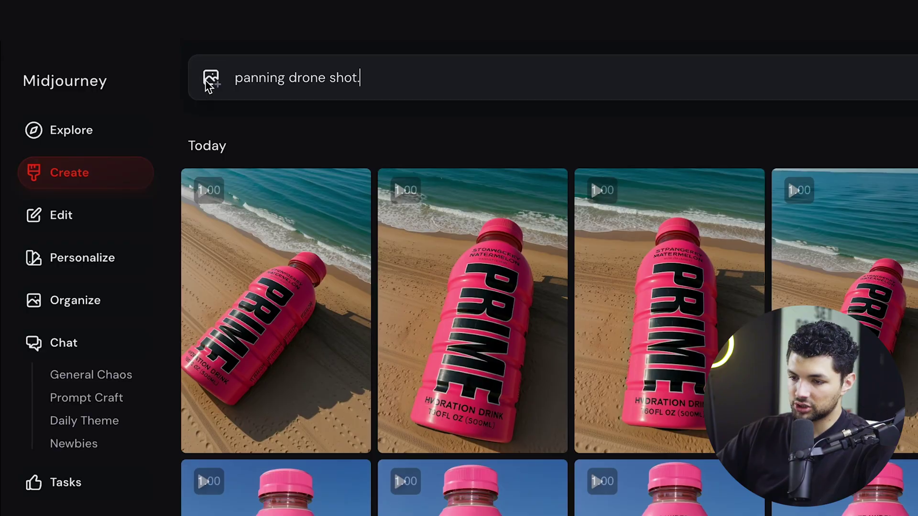
# Set the beach bottle image as starting frame again and submit the ultra realistic, exact-detail drone prompt.
pyautogui.click(210, 79)
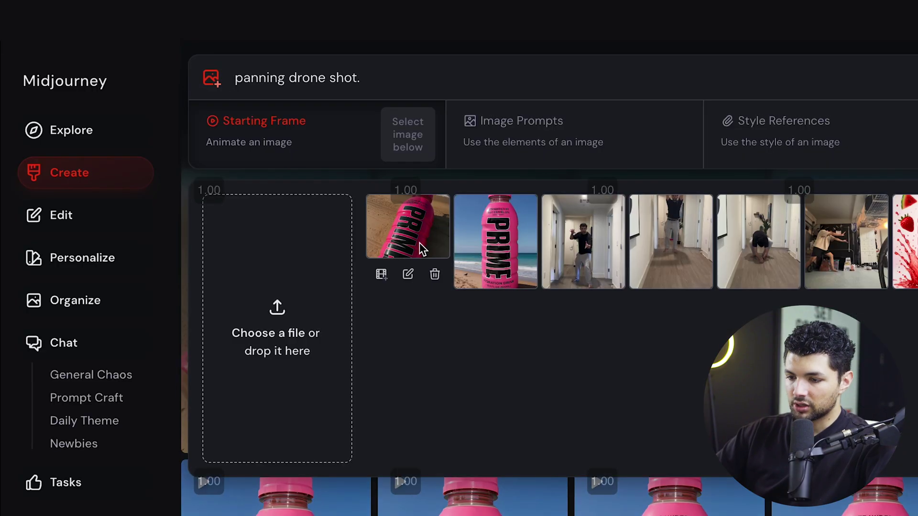
pyautogui.moveTo(420, 242); pyautogui.dragTo(404, 136)
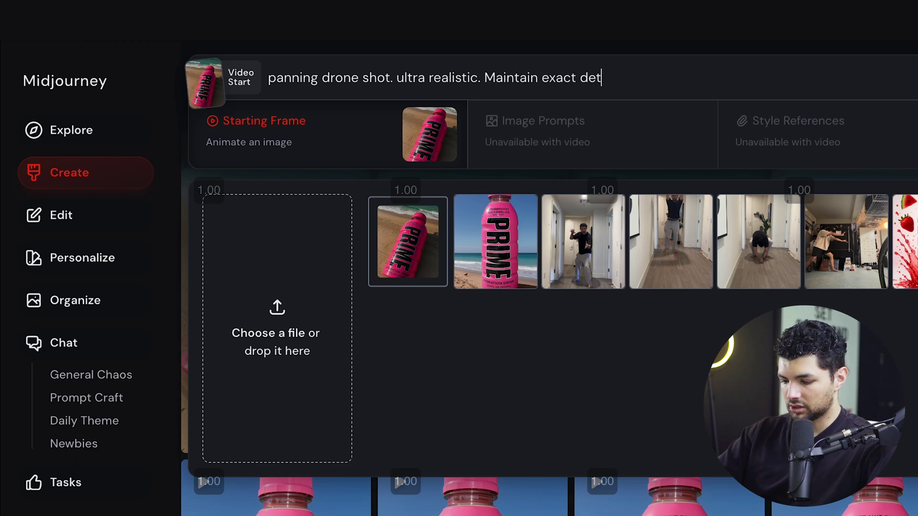
pyautogui.press('Return')
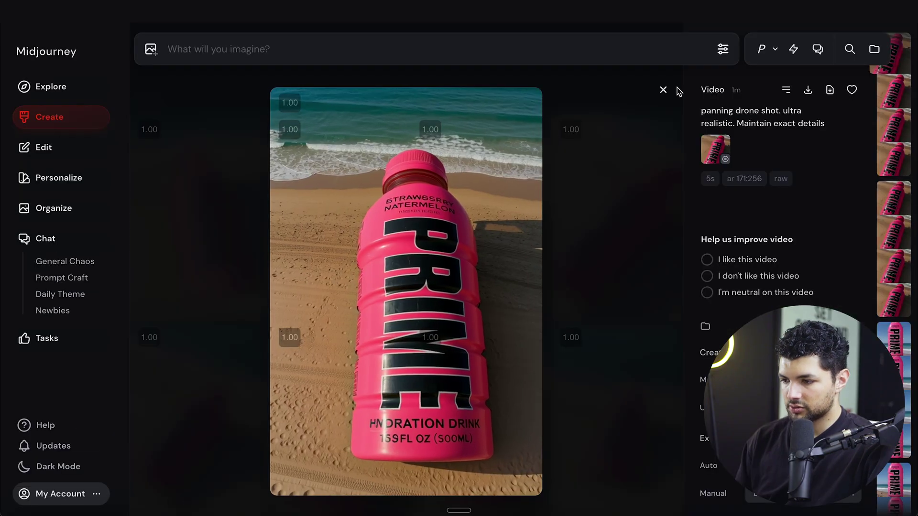
# Compare the new videos, download the first one, and drop it onto the CapCut timeline.
pyautogui.click(652, 94)
pyautogui.click(423, 190)
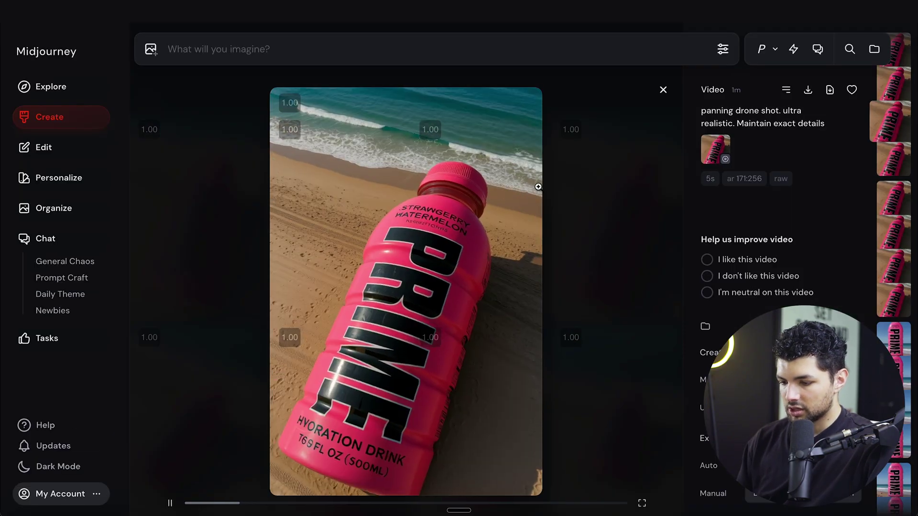
pyautogui.click(645, 131)
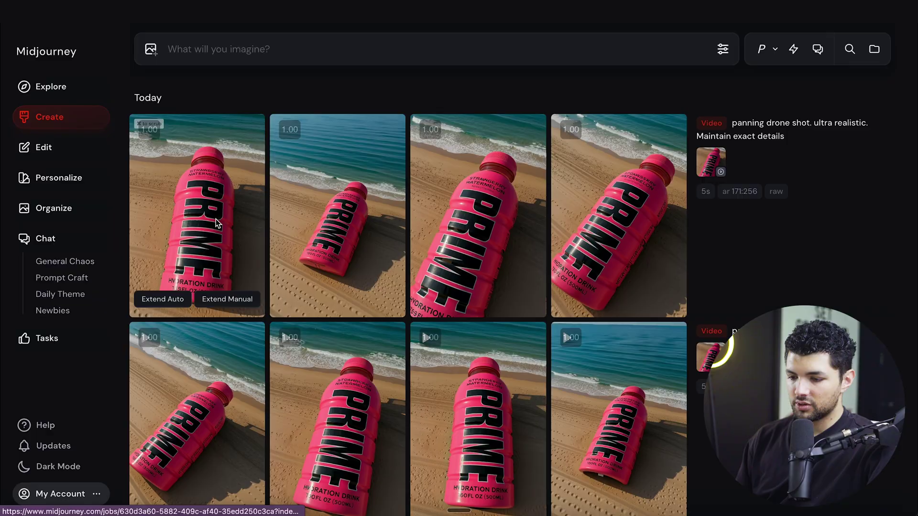
pyautogui.click(217, 223)
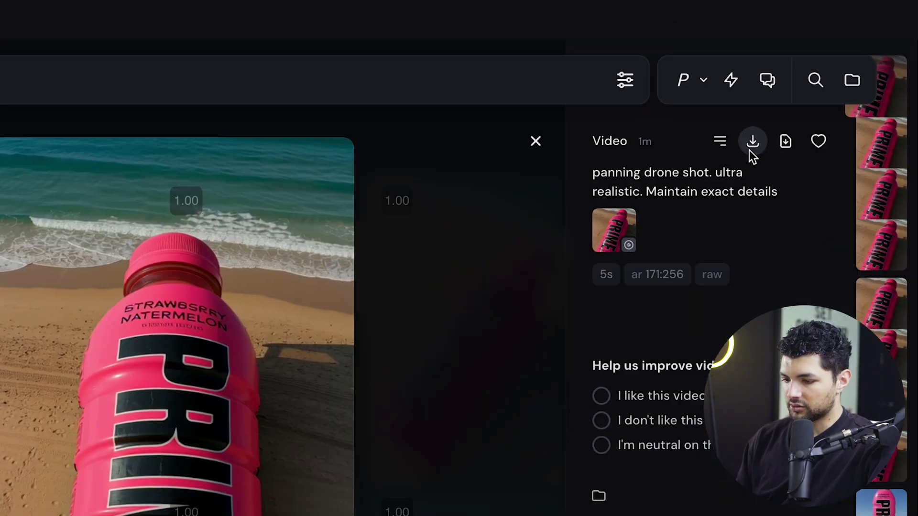
pyautogui.click(751, 149)
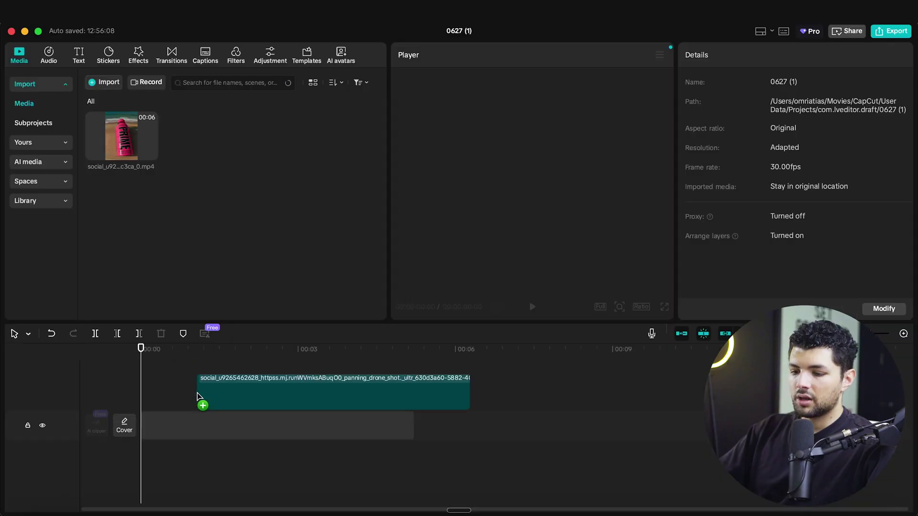
pyautogui.moveTo(198, 402); pyautogui.dragTo(193, 433)
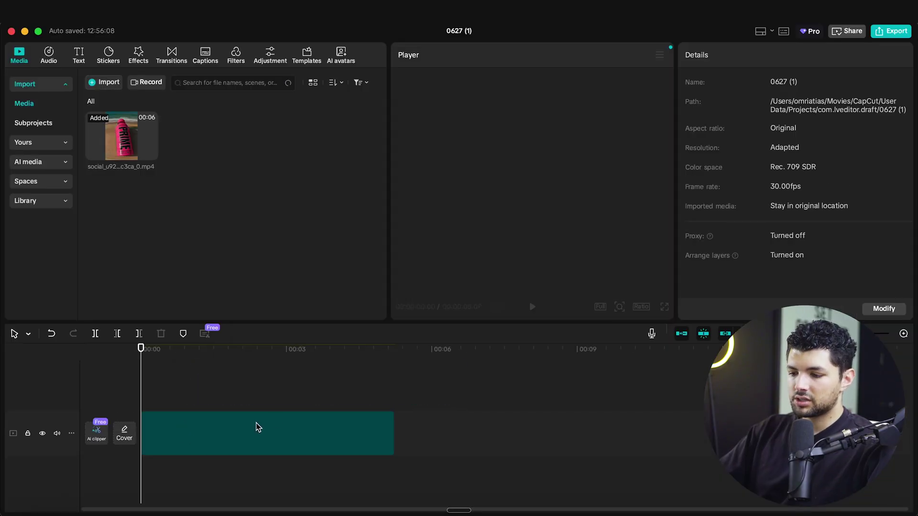
# Scrub through the bottle clip, add the Relaxing Beach sound beneath it, and play them together.
pyautogui.moveTo(199, 354); pyautogui.dragTo(284, 356)
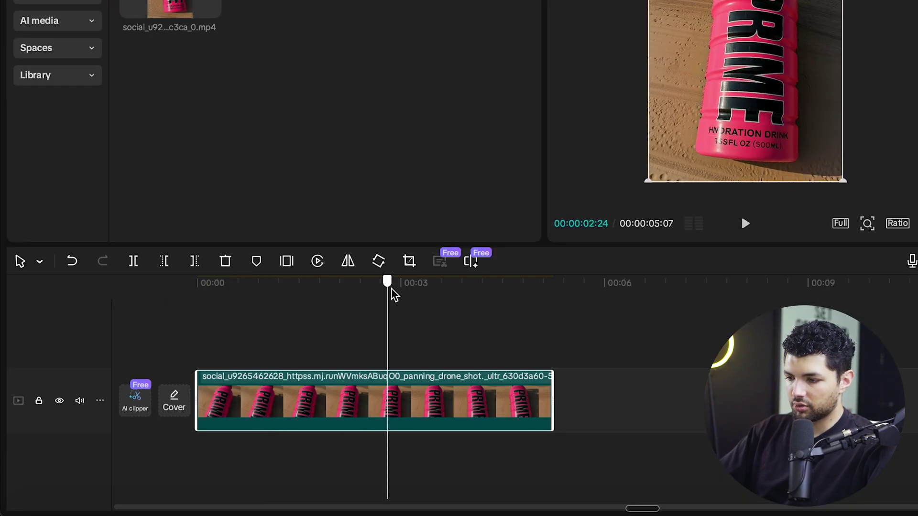
pyautogui.moveTo(394, 294); pyautogui.dragTo(209, 284)
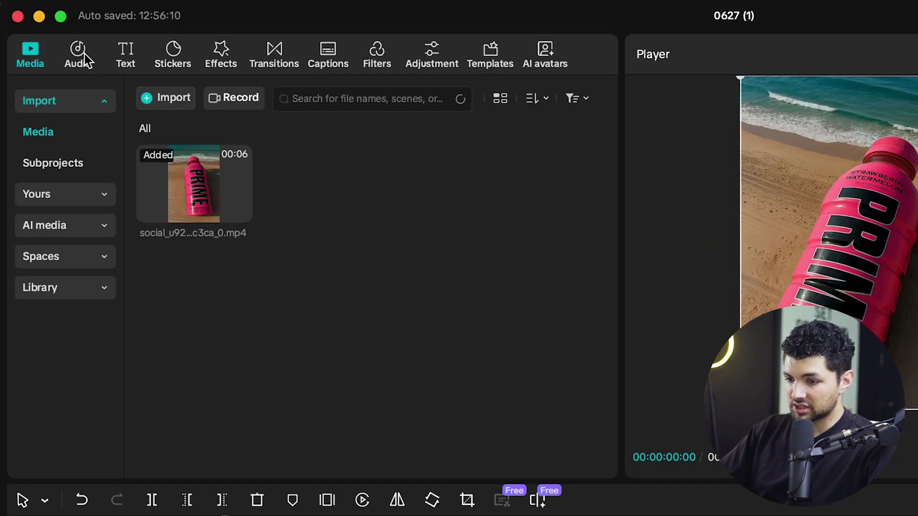
pyautogui.click(86, 55)
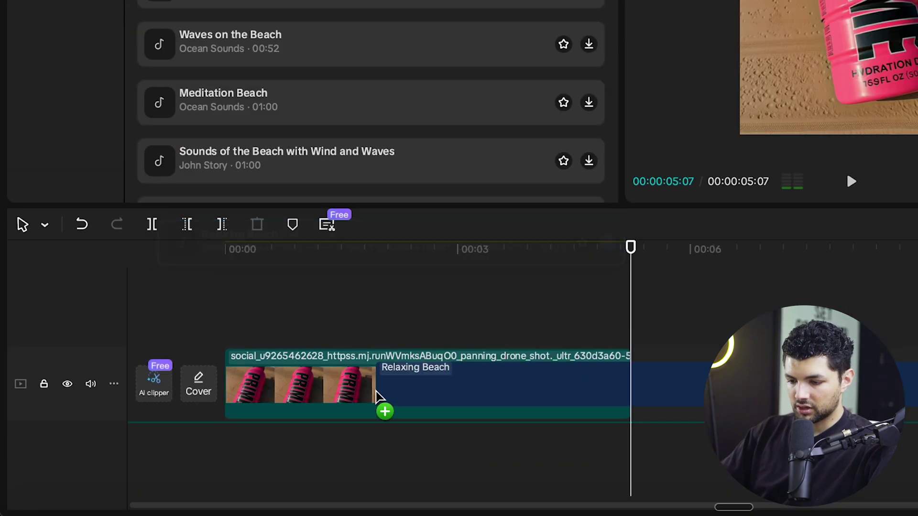
pyautogui.moveTo(381, 411); pyautogui.dragTo(317, 459)
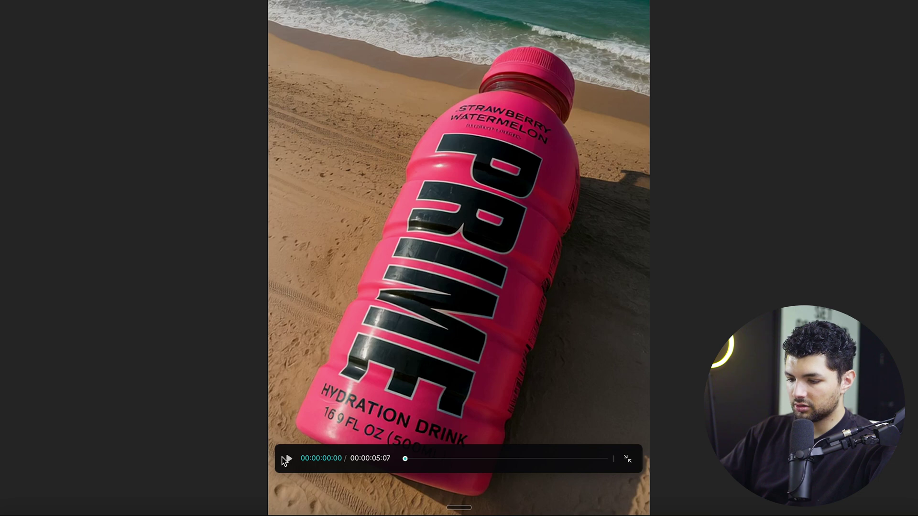
pyautogui.click(286, 460)
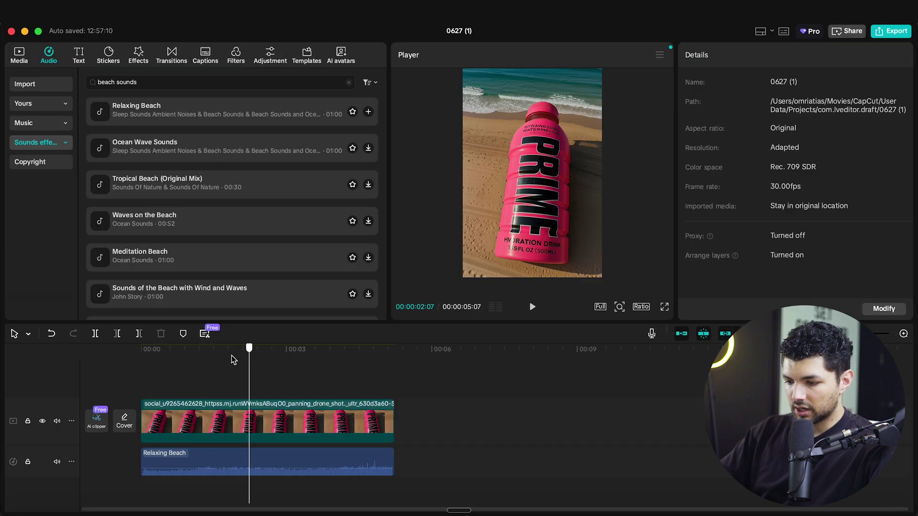
pyautogui.moveTo(233, 359); pyautogui.dragTo(137, 353)
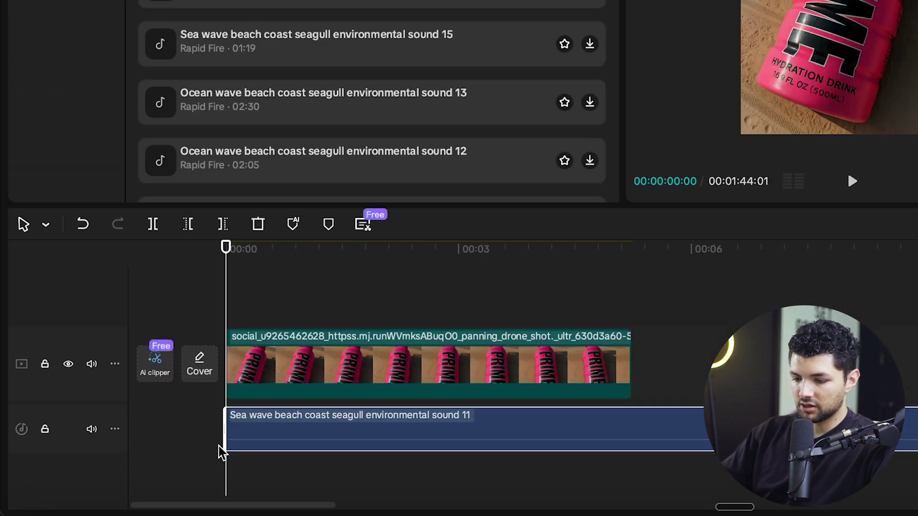
# Add 'Sea wave beach coast seagull environmental sound 11' under the clip and preview it full screen.
pyautogui.click(630, 254)
pyautogui.press('super+shift+f')
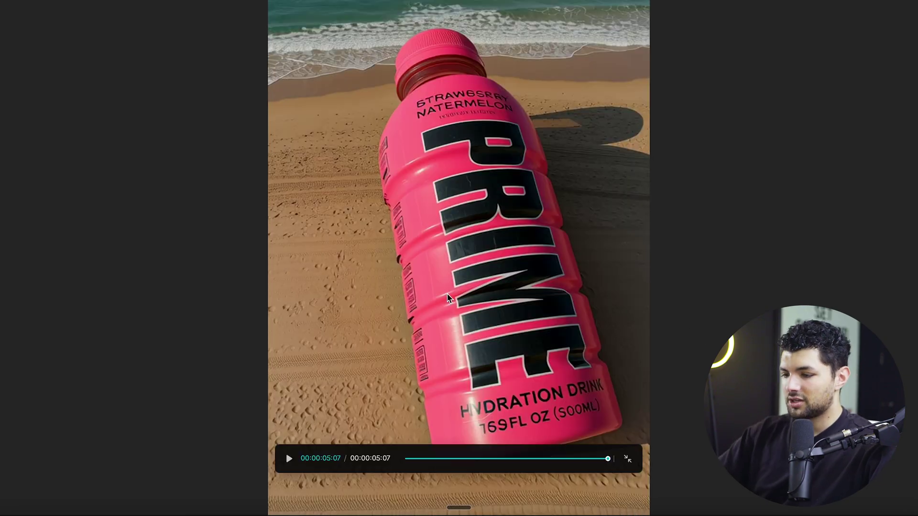
pyautogui.press('Escape')
pyautogui.press('space')
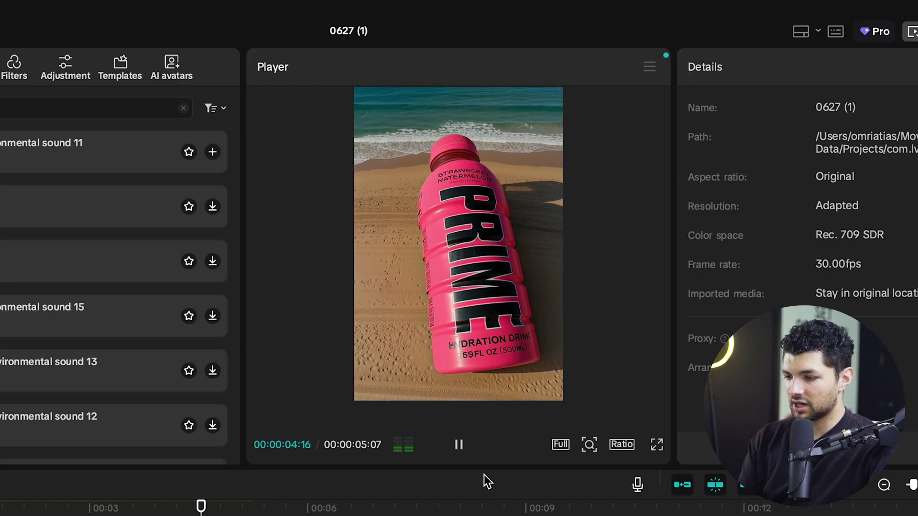
pyautogui.click(458, 445)
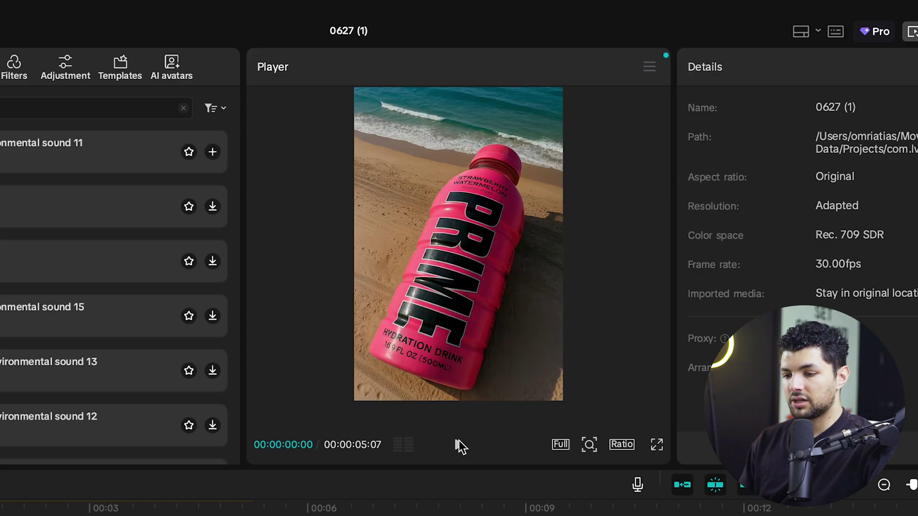
pyautogui.click(458, 445)
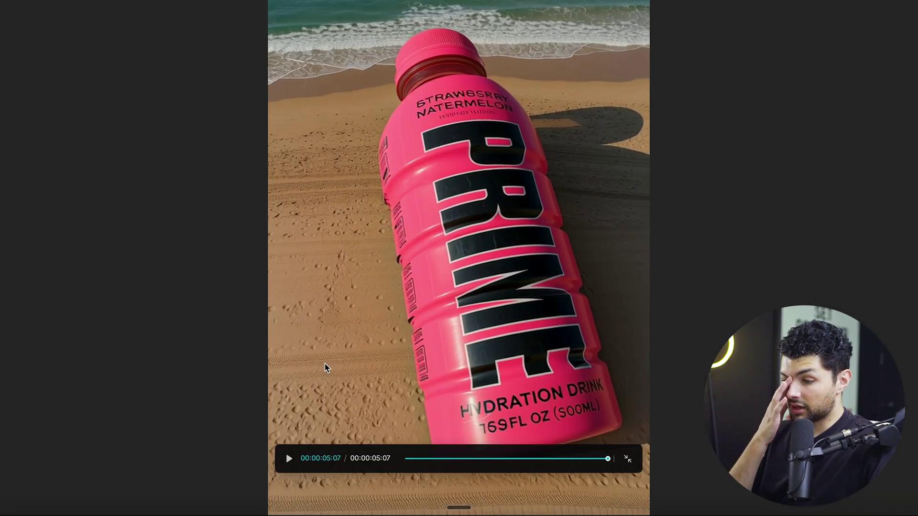
pyautogui.press('Escape')
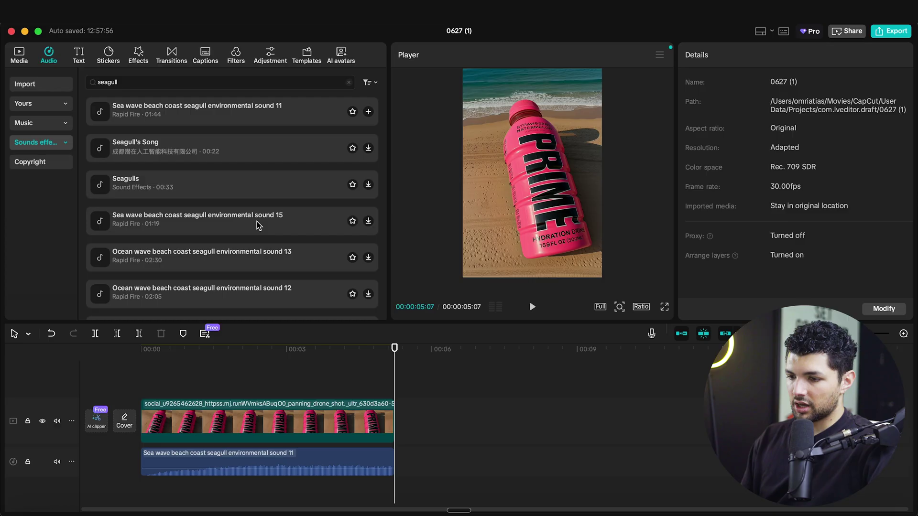
pyautogui.moveTo(407, 354); pyautogui.dragTo(143, 354)
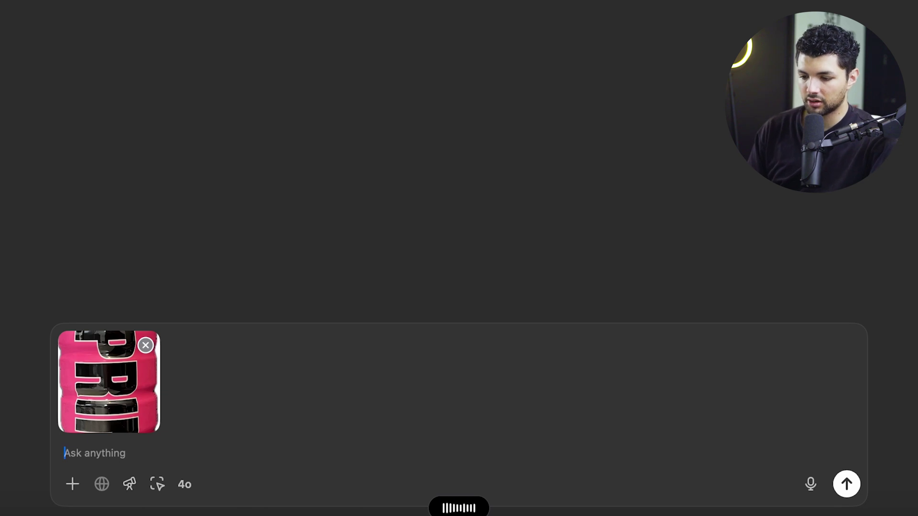
# Paste the balloon prompt, insert 'flying' and 'huge' before 'hot air balloon', and send it with the bottle image.
pyautogui.write('Make this prime bottle into a hot air balloon, maintaining all the details exactly as they are.')
pyautogui.click(206, 453)
pyautogui.write('flying')
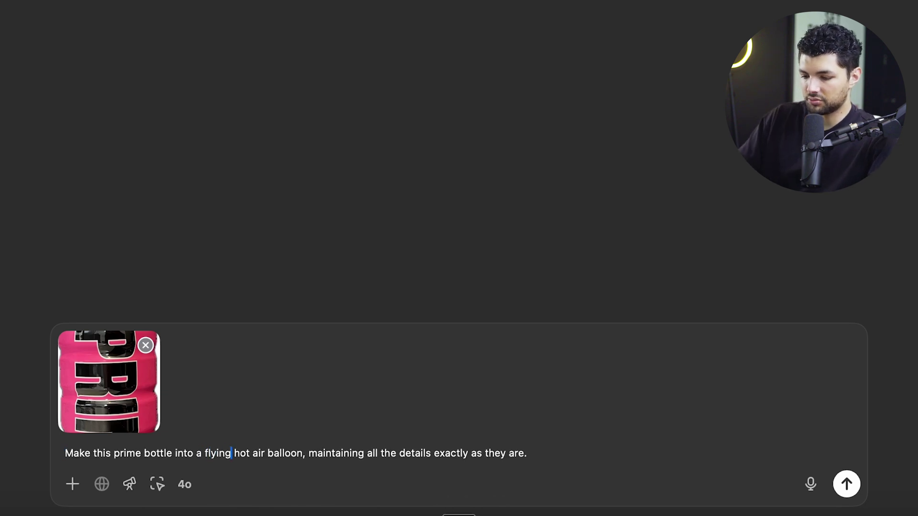
pyautogui.hotkey('alt', 'Left')
pyautogui.write('huge')
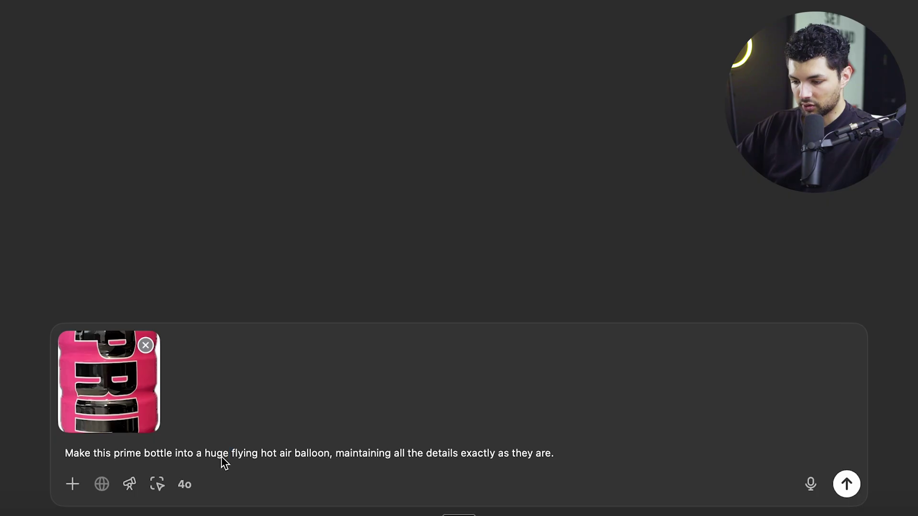
pyautogui.click(847, 485)
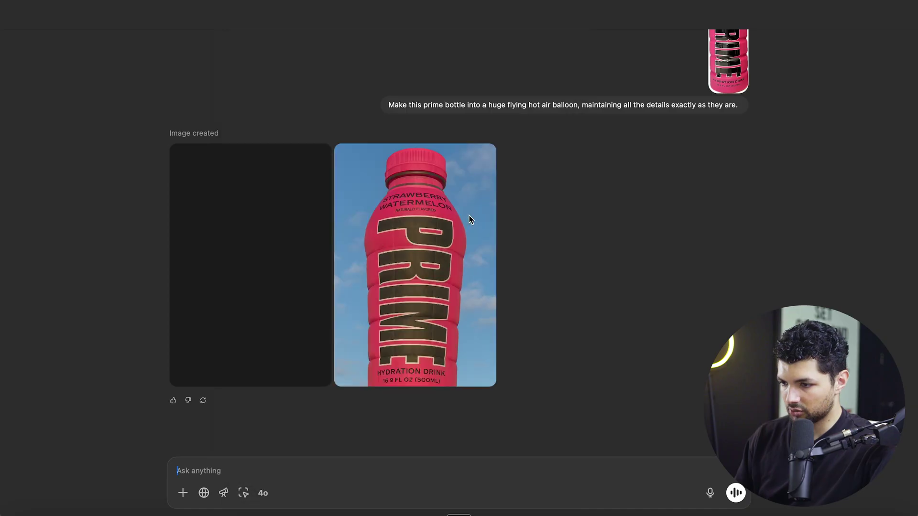
# Ask ChatGPT to 'Zoom out the picture a little bit.' and save the resulting balloon image.
pyautogui.tripleClick(412, 108)
pyautogui.click(327, 469)
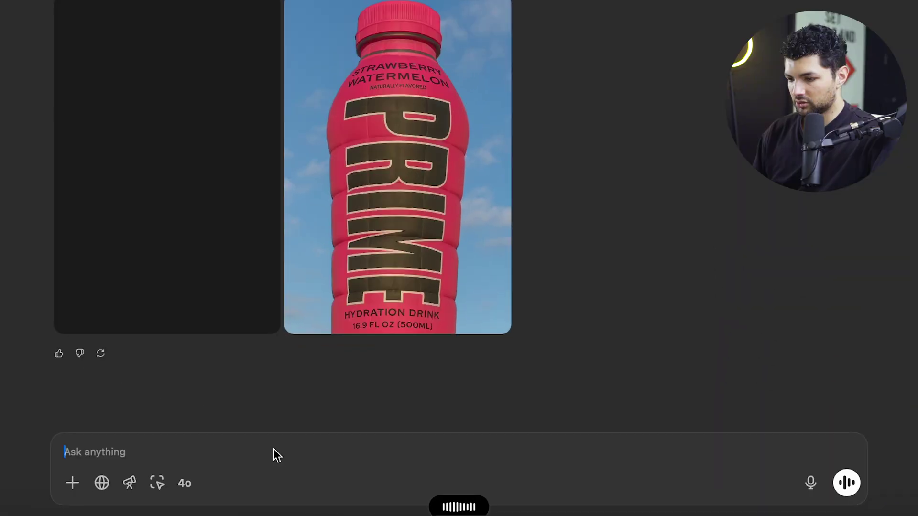
pyautogui.write('Zoom out the picture a little bit.')
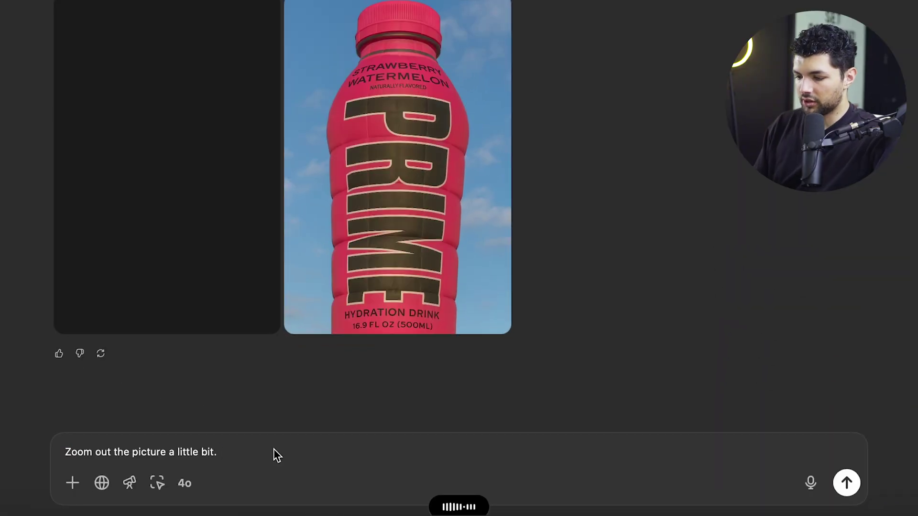
pyautogui.press('Return')
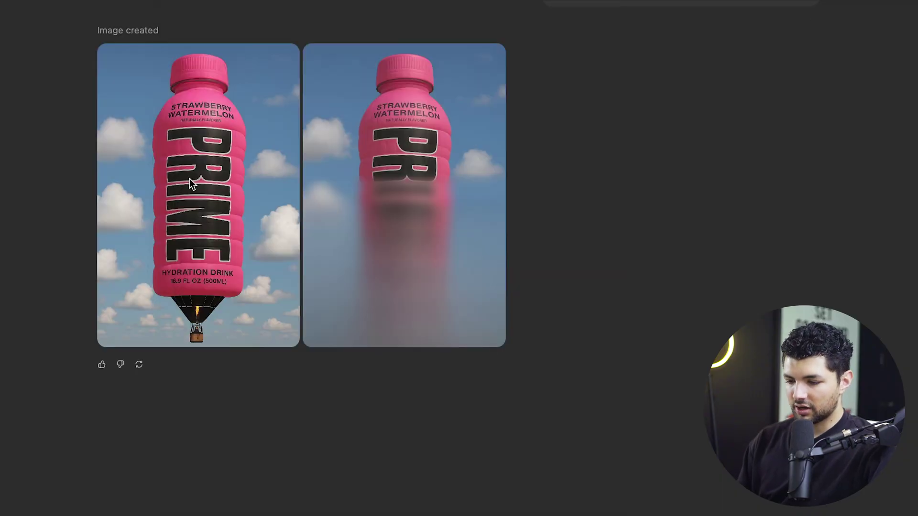
pyautogui.rightClick(194, 214)
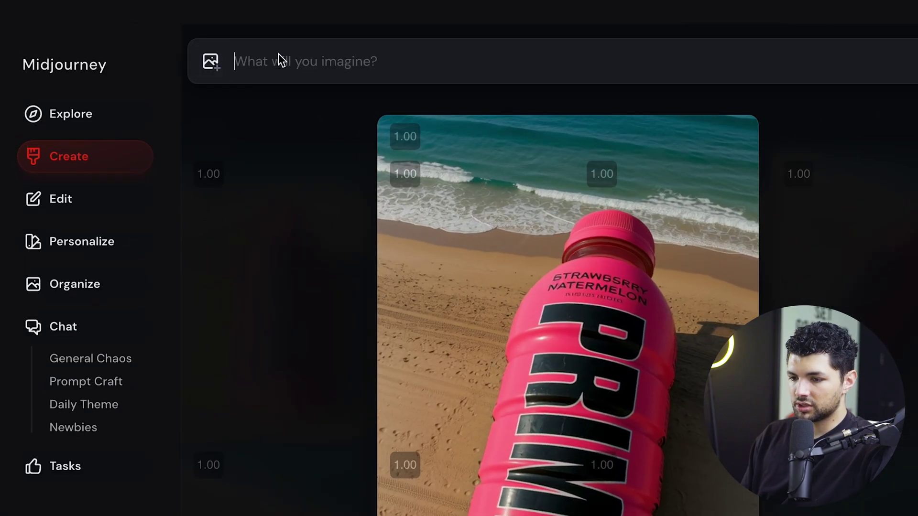
# Generate a 'floating gently' video using the PRIME balloon image as the starting frame.
pyautogui.click(215, 63)
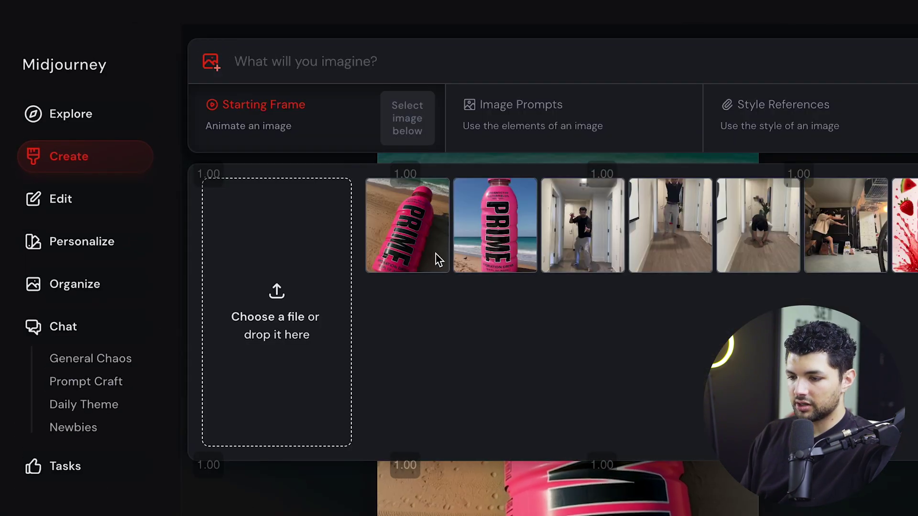
pyautogui.moveTo(436, 260); pyautogui.dragTo(405, 139)
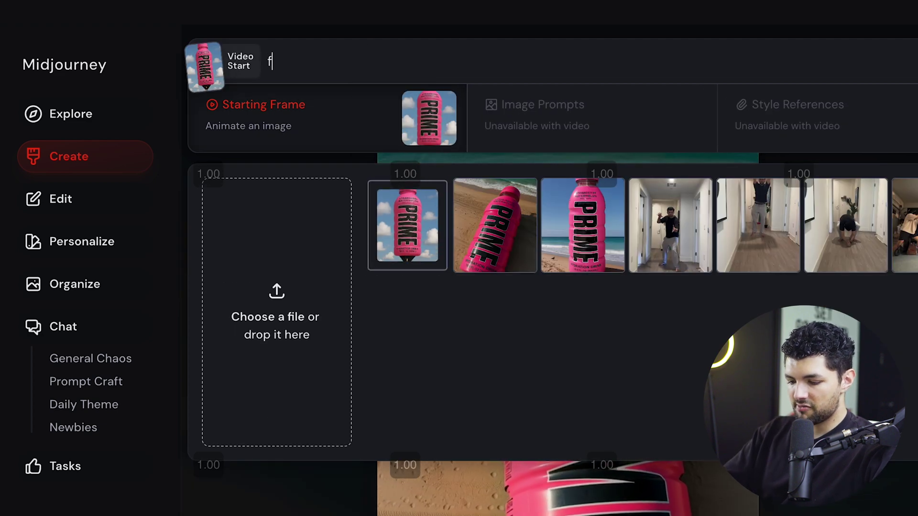
pyautogui.write('oating gently')
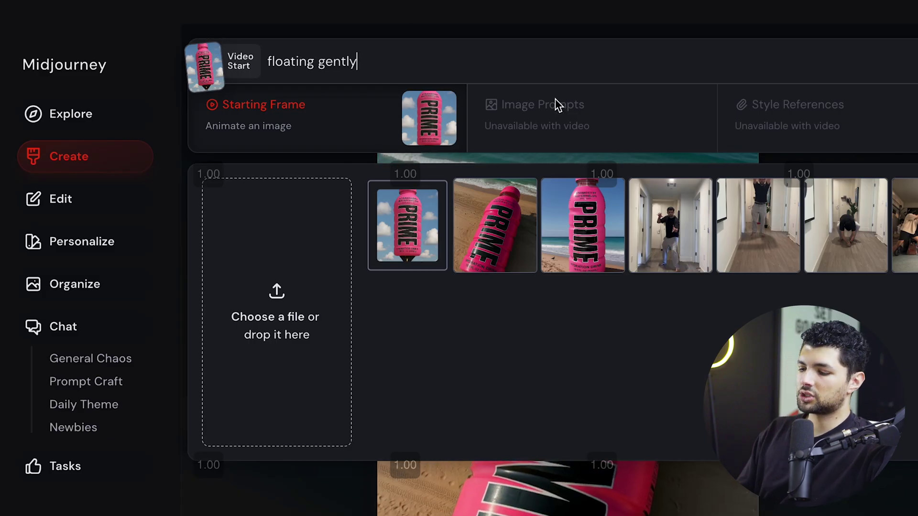
pyautogui.press('Return')
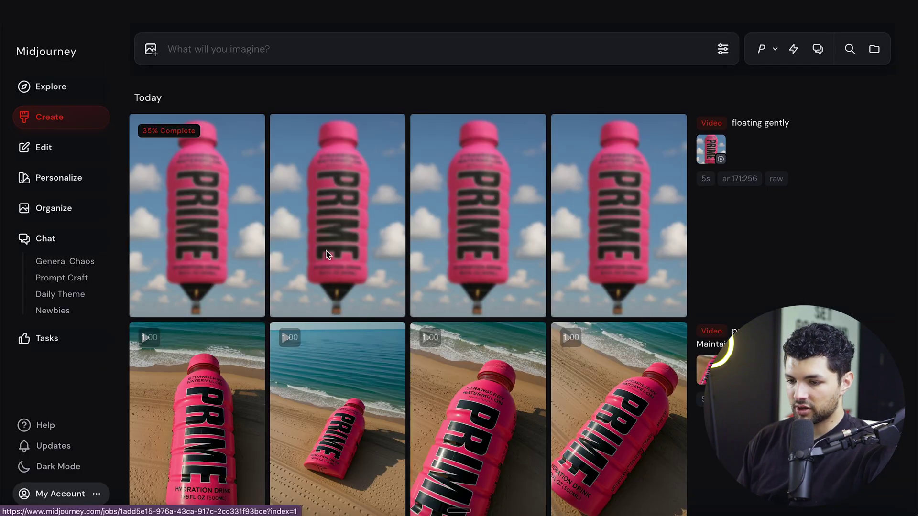
# Compare the finished floating balloon clips in the viewer and download the chosen one.
pyautogui.moveTo(348, 271)
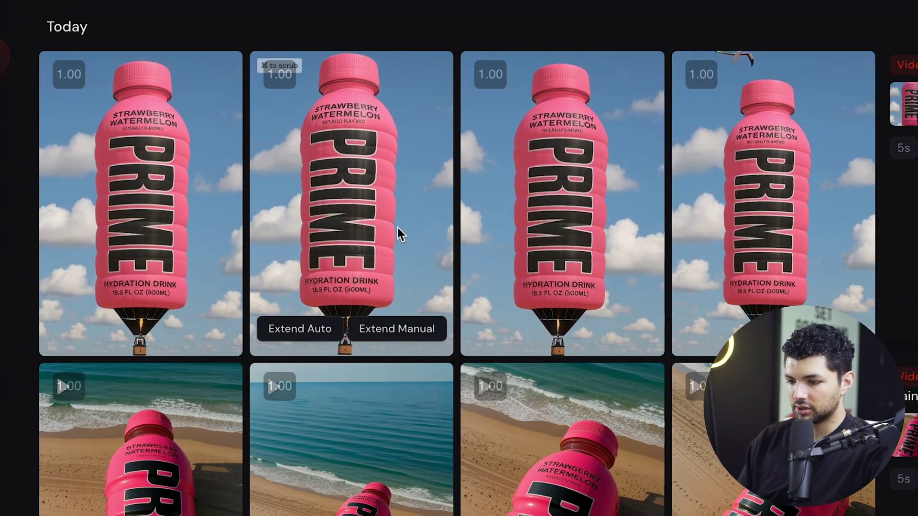
pyautogui.moveTo(84, 242)
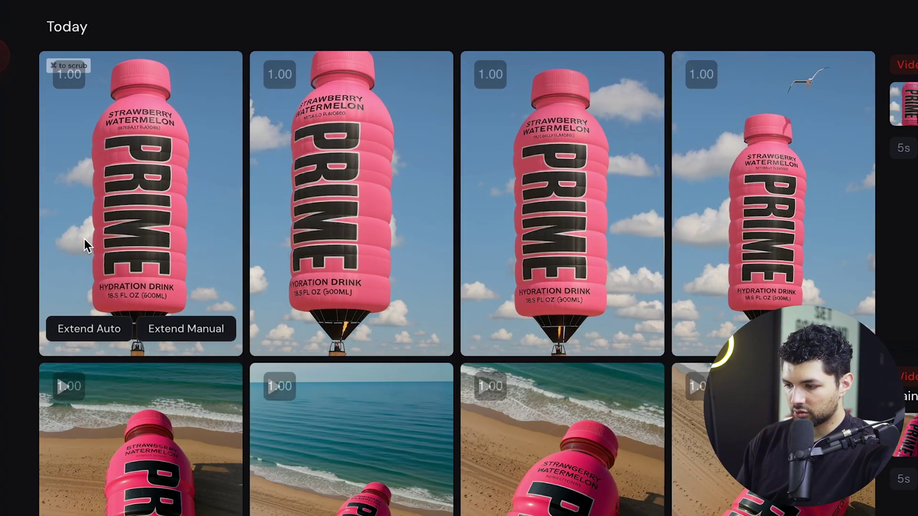
pyautogui.click(84, 242)
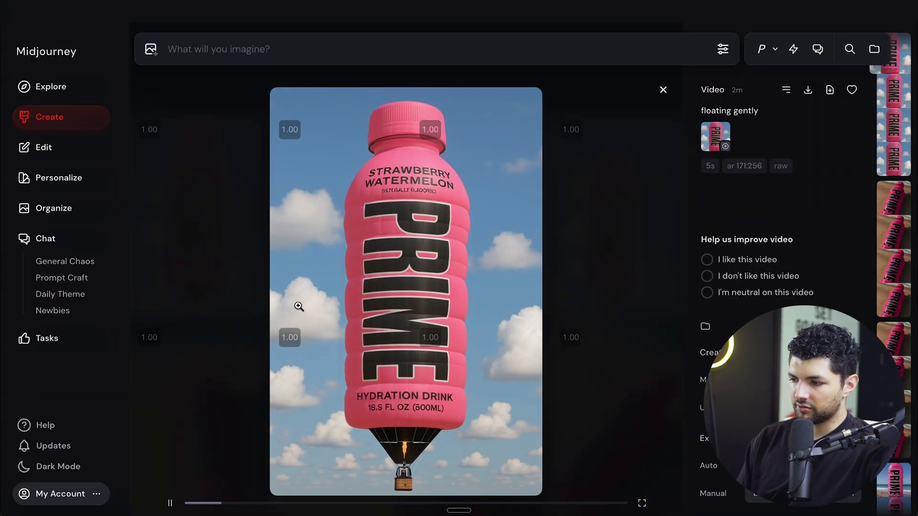
pyautogui.press('Down')
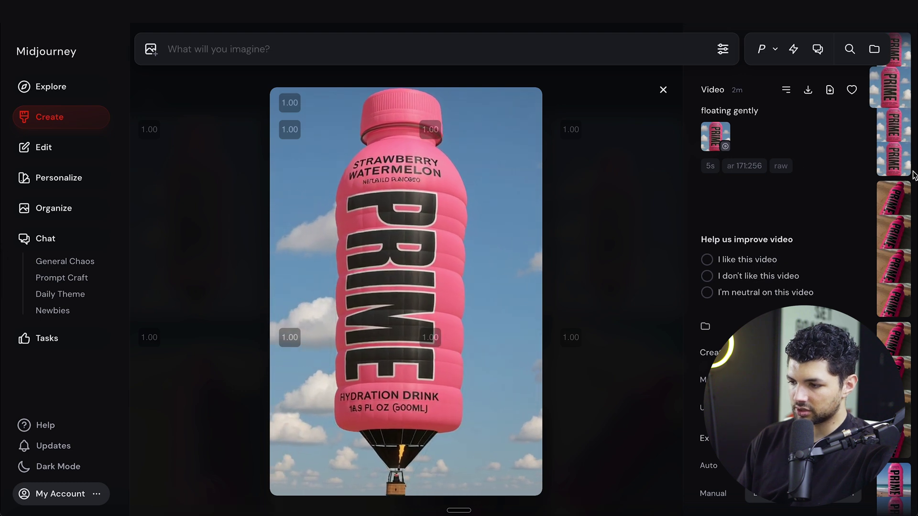
pyautogui.press('Up')
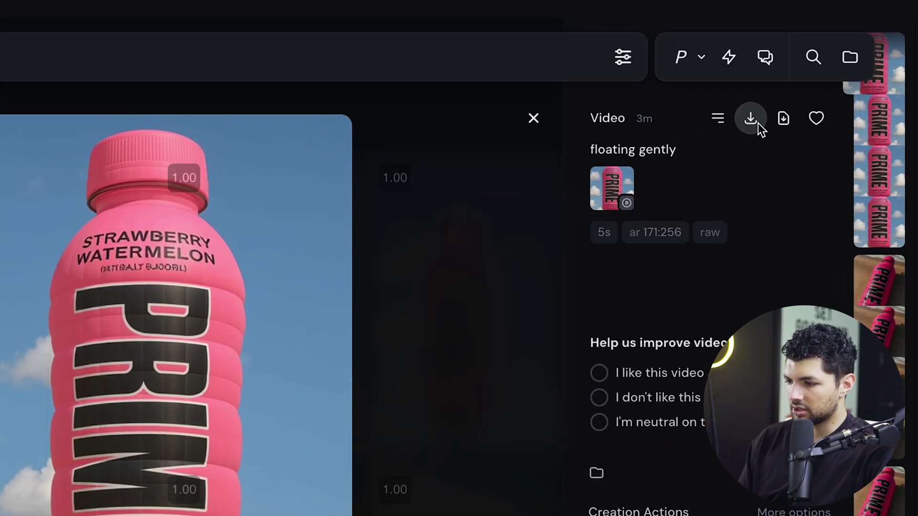
pyautogui.click(808, 89)
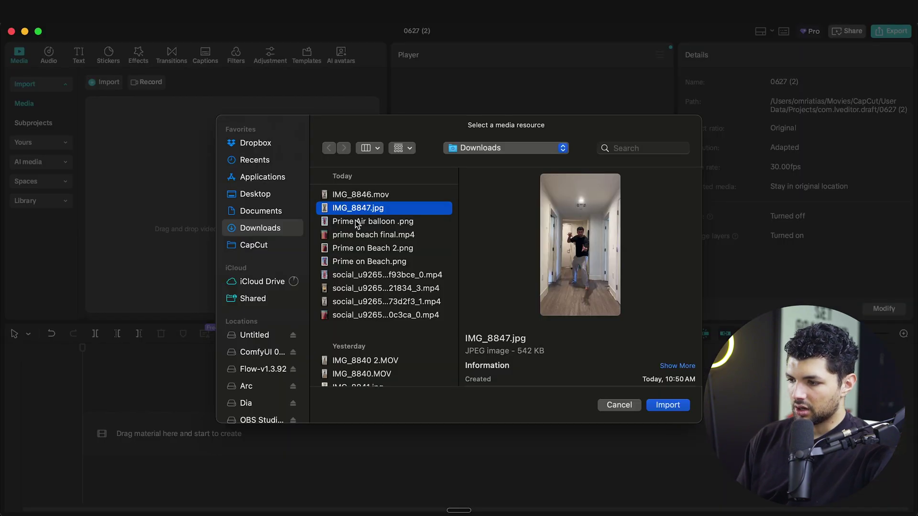
# Import the balloon .mp4 onto the timeline and add the 'Wind (environmental sound) _Slightly stronger' track beneath it.
pyautogui.click(359, 221)
pyautogui.click(360, 247)
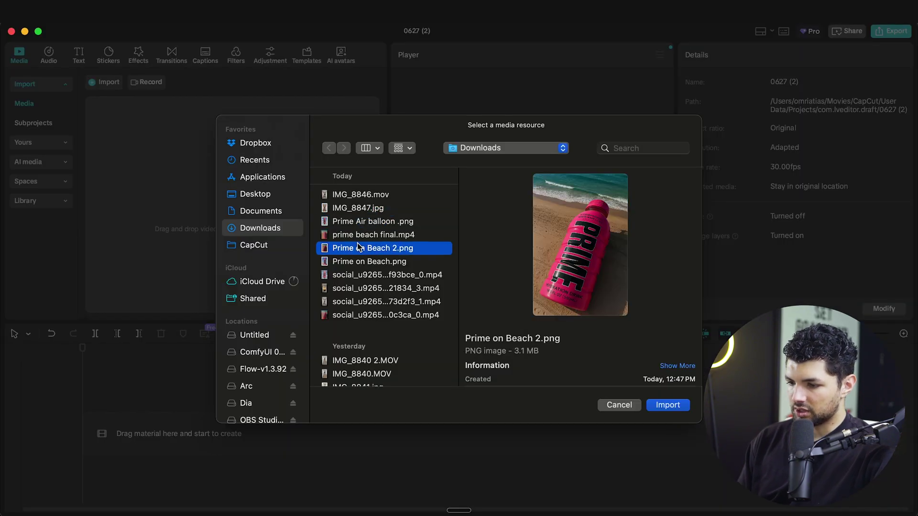
pyautogui.click(365, 276)
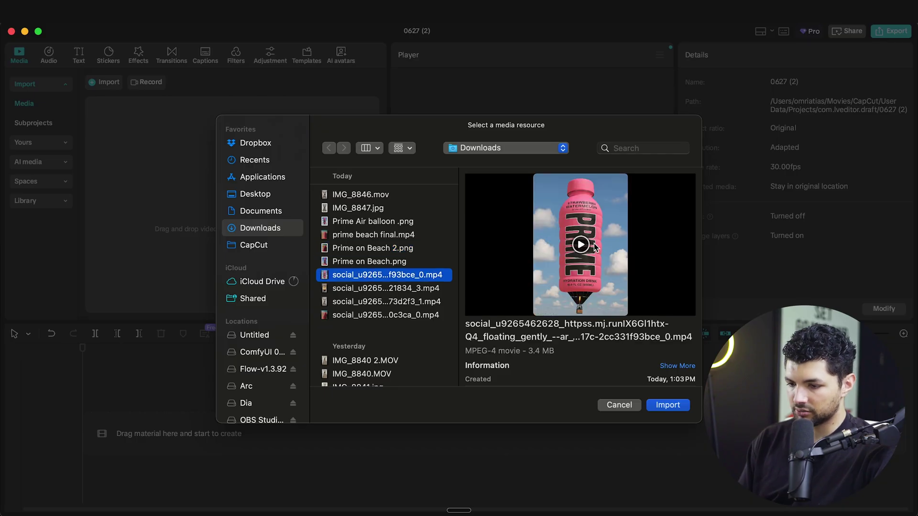
pyautogui.click(667, 405)
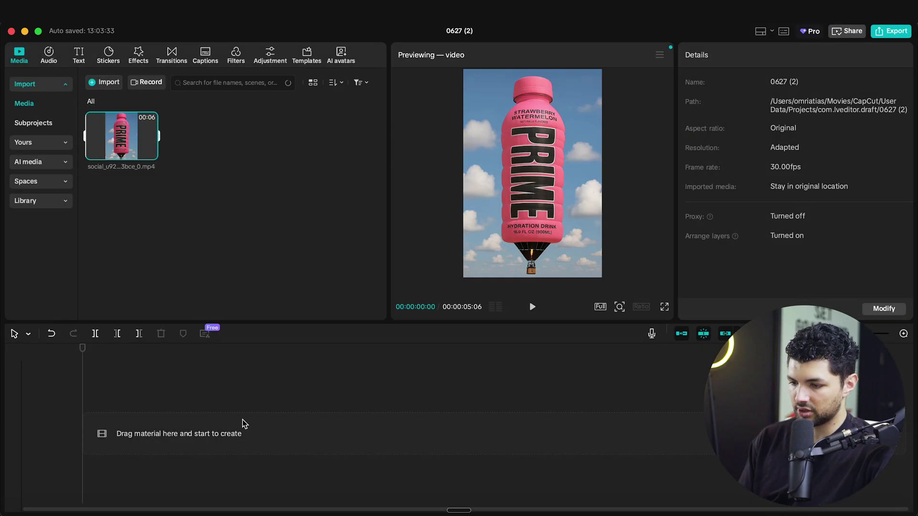
pyautogui.moveTo(106, 133); pyautogui.dragTo(155, 428)
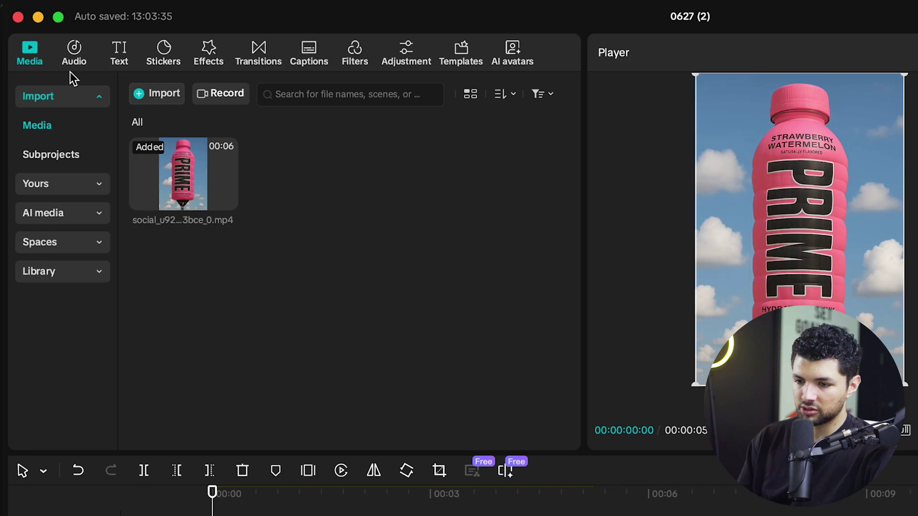
pyautogui.click(70, 64)
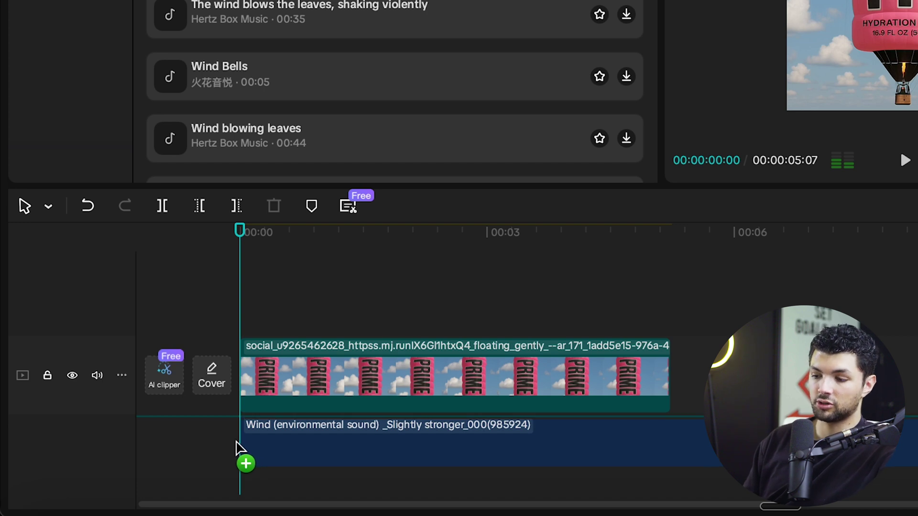
pyautogui.moveTo(237, 448); pyautogui.dragTo(241, 451)
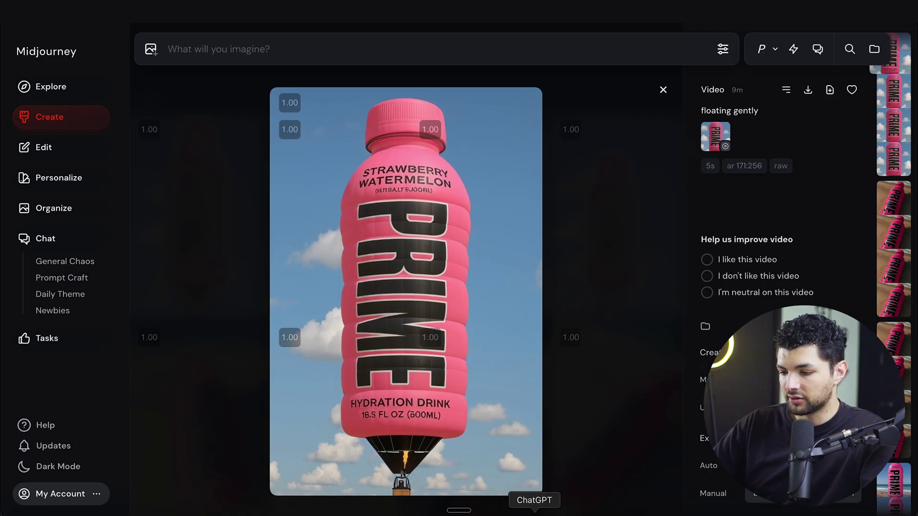
pyautogui.click(478, 511)
pyautogui.scroll(9, 280, 121)
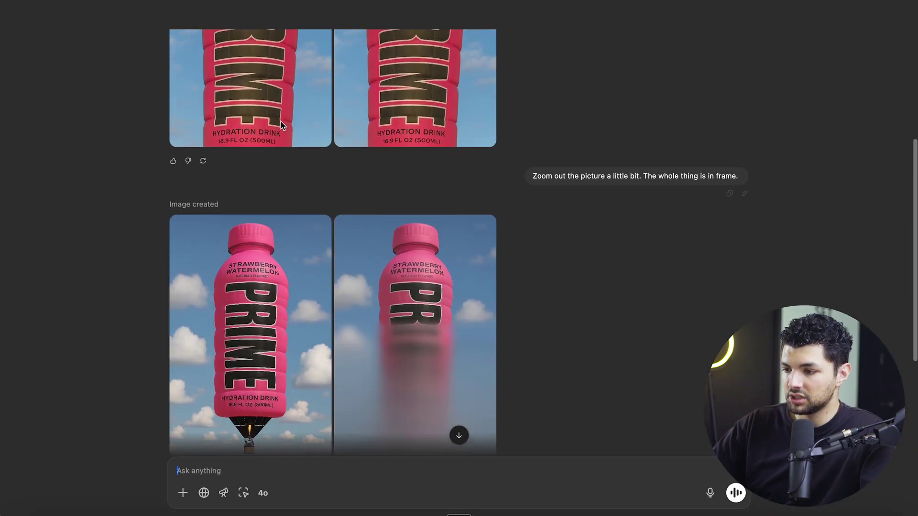
pyautogui.scroll(-6, 280, 121)
pyautogui.scroll(-2, 280, 122)
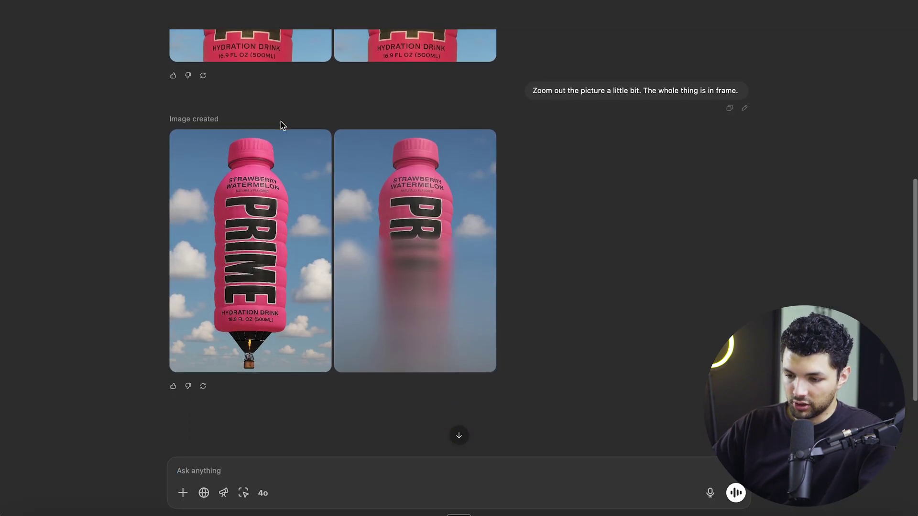
pyautogui.scroll(6, 280, 122)
pyautogui.scroll(-1, 280, 121)
pyautogui.scroll(-4, 281, 121)
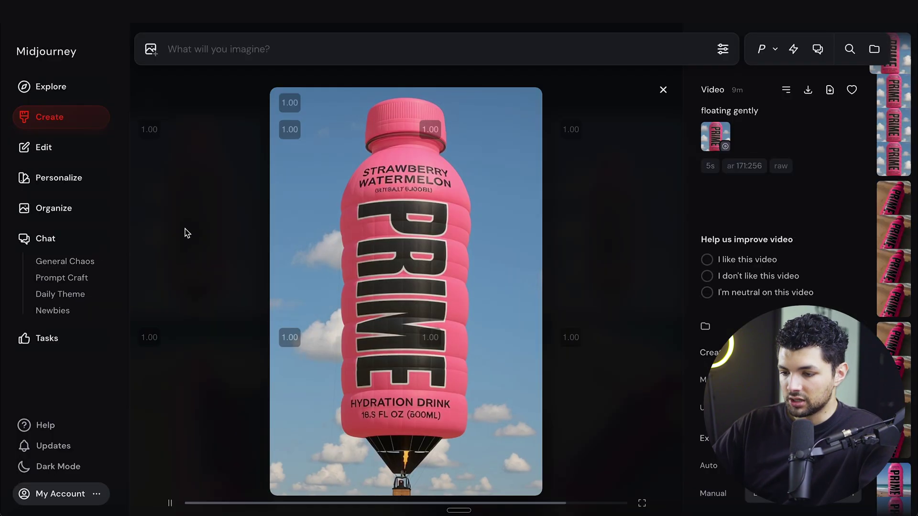
# Load the balloon image as the starting frame, with Raw mode, Low motion and Fast speed, then return to the clip grid.
pyautogui.click(151, 49)
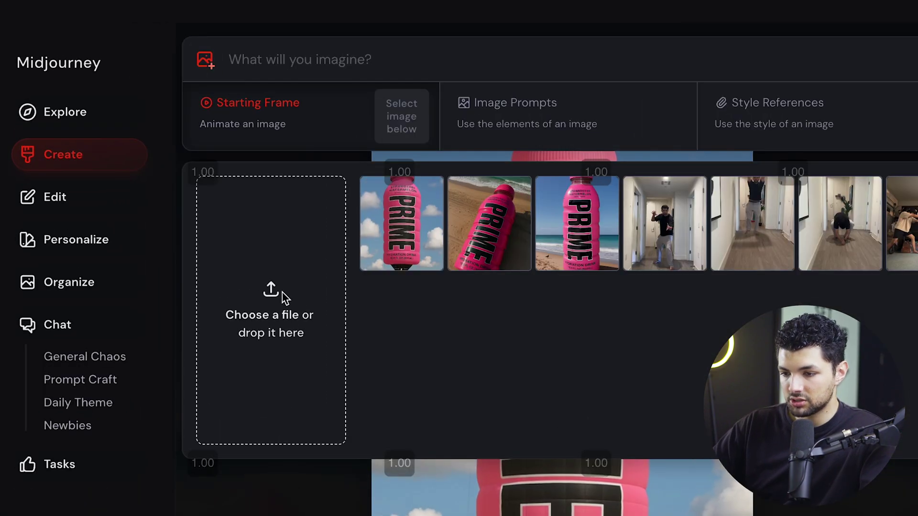
pyautogui.moveTo(389, 227)
pyautogui.moveTo(404, 218); pyautogui.dragTo(386, 140)
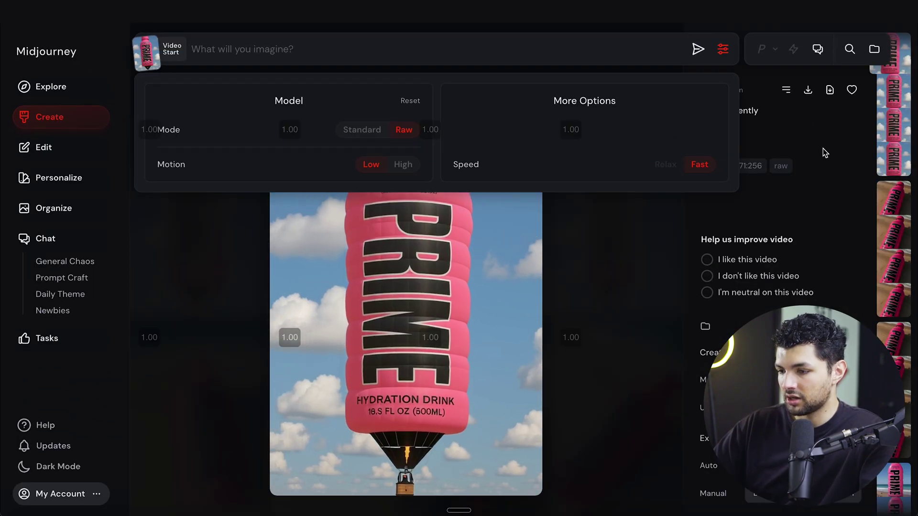
pyautogui.click(823, 149)
pyautogui.click(81, 118)
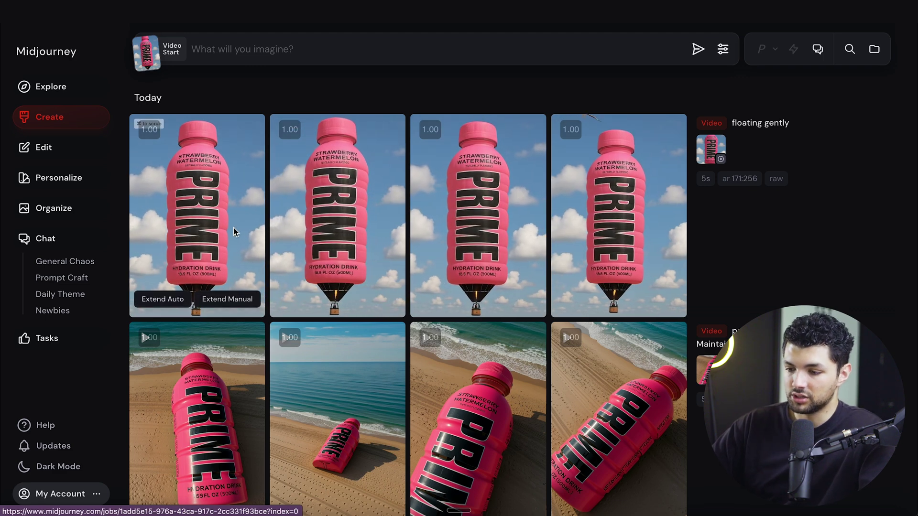
pyautogui.scroll(-1, 199, 233)
pyautogui.scroll(-1, 199, 233)
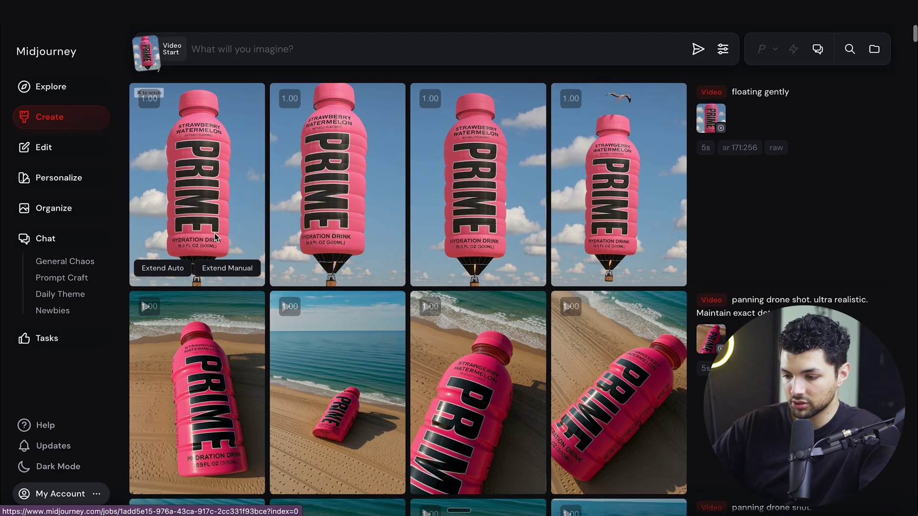